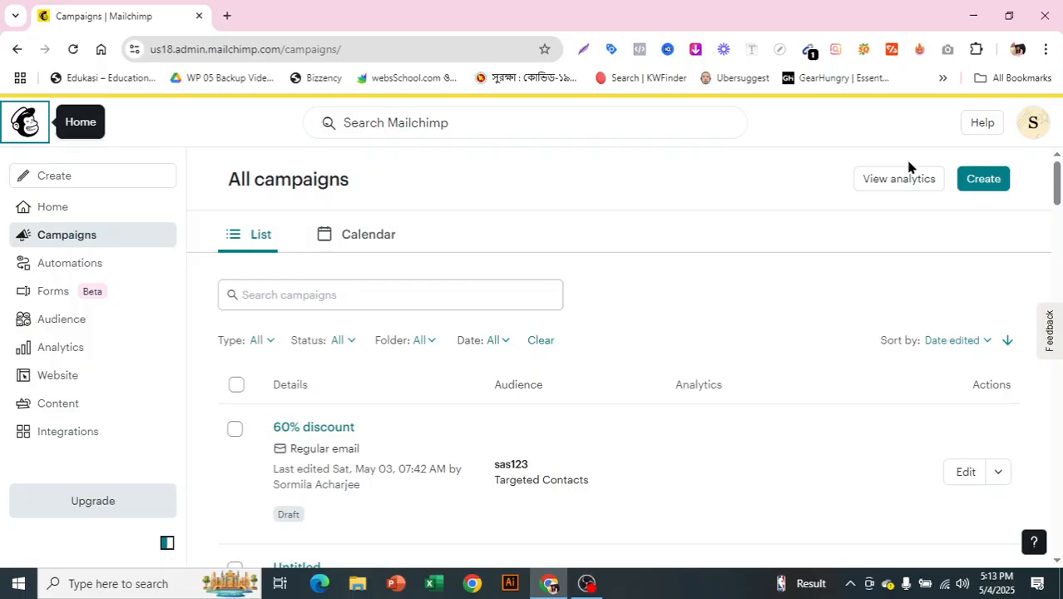
- Open the campaign analytics and look over the marketing dashboard, dismissing the upgrade promotion that covers the conversion funnel
click(908, 182)
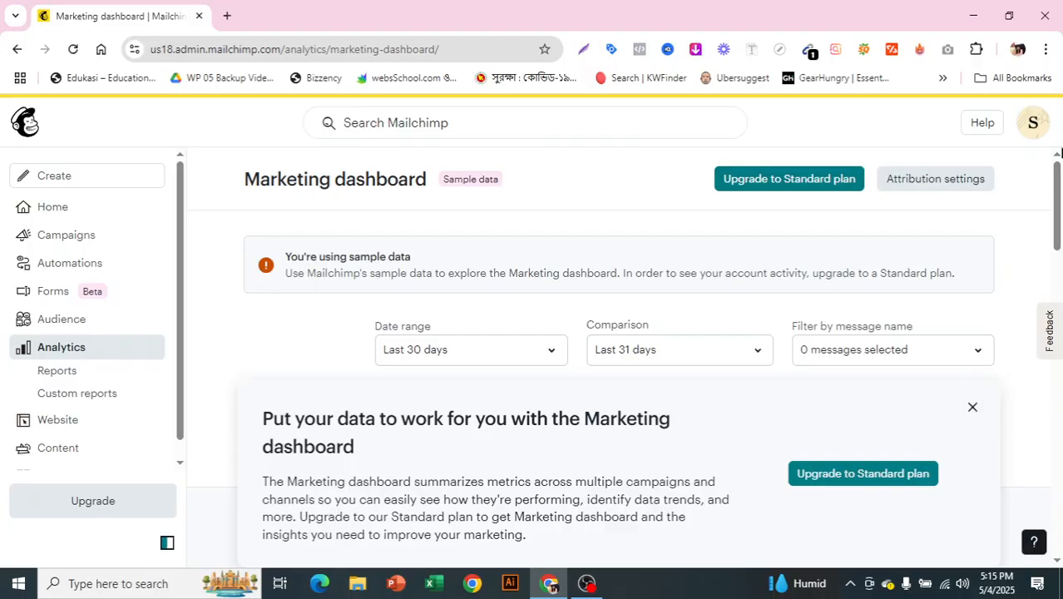
drag(1056, 207, 965, 378)
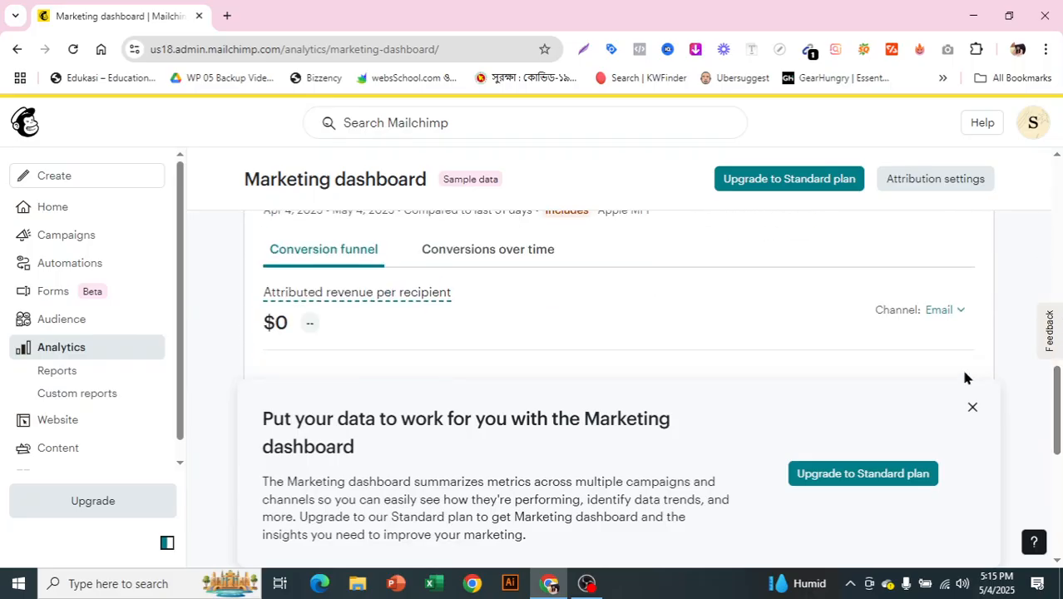
click(972, 414)
scroll(969, 409, down, 7)
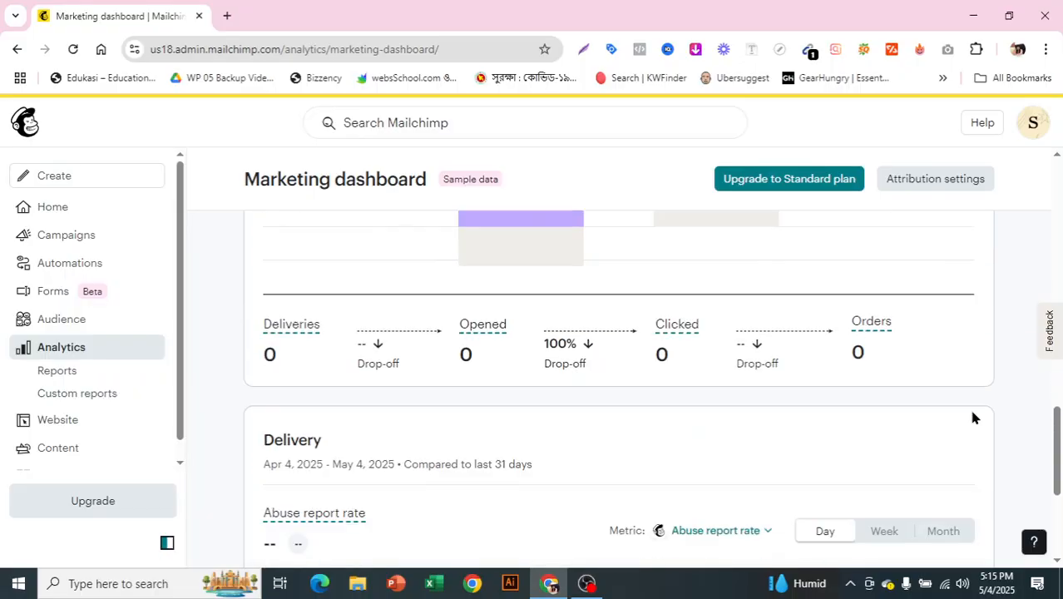
scroll(972, 416, up, 8)
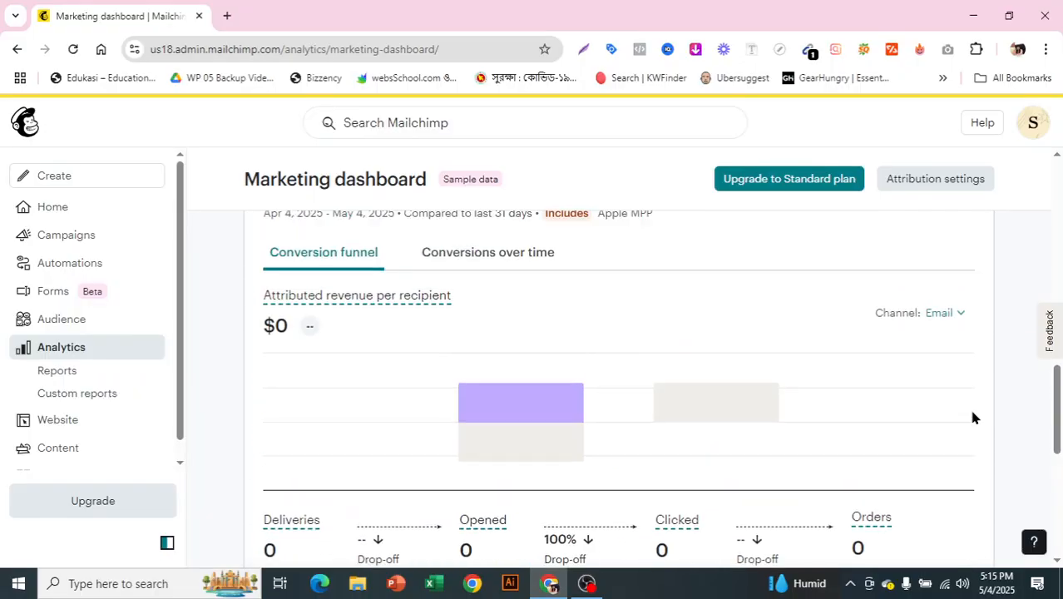
scroll(972, 416, up, 6)
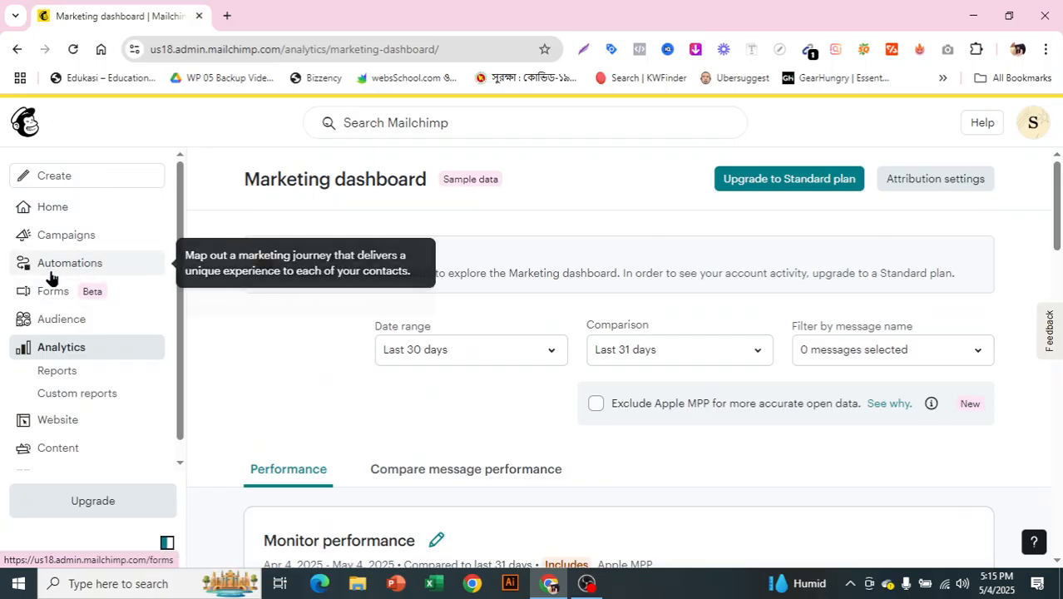
- Open the automations overview and look through the recommended, recent and pre-built customer journeys
click(131, 266)
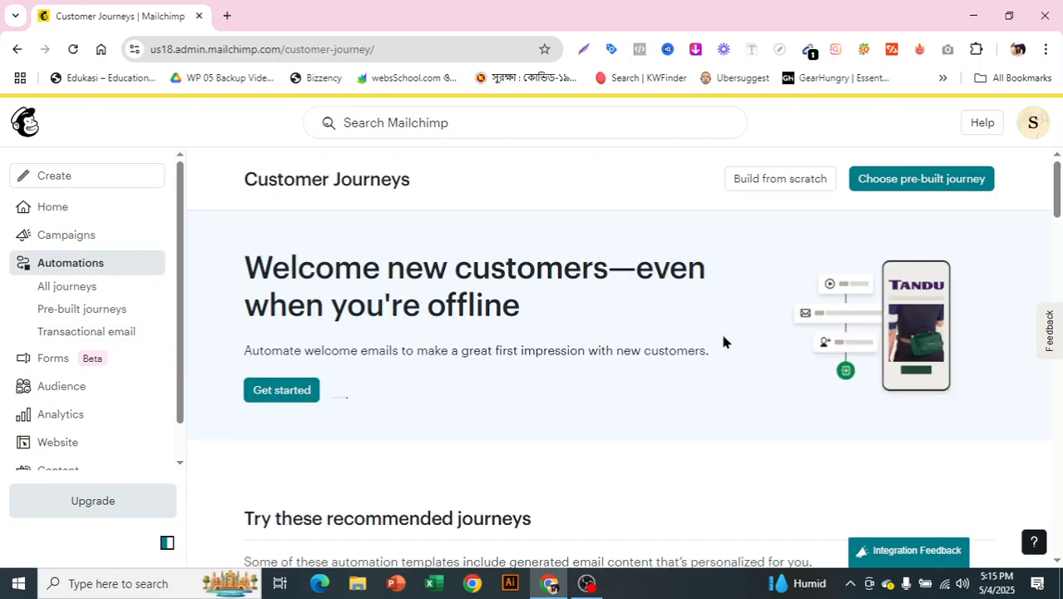
scroll(723, 341, down, 3)
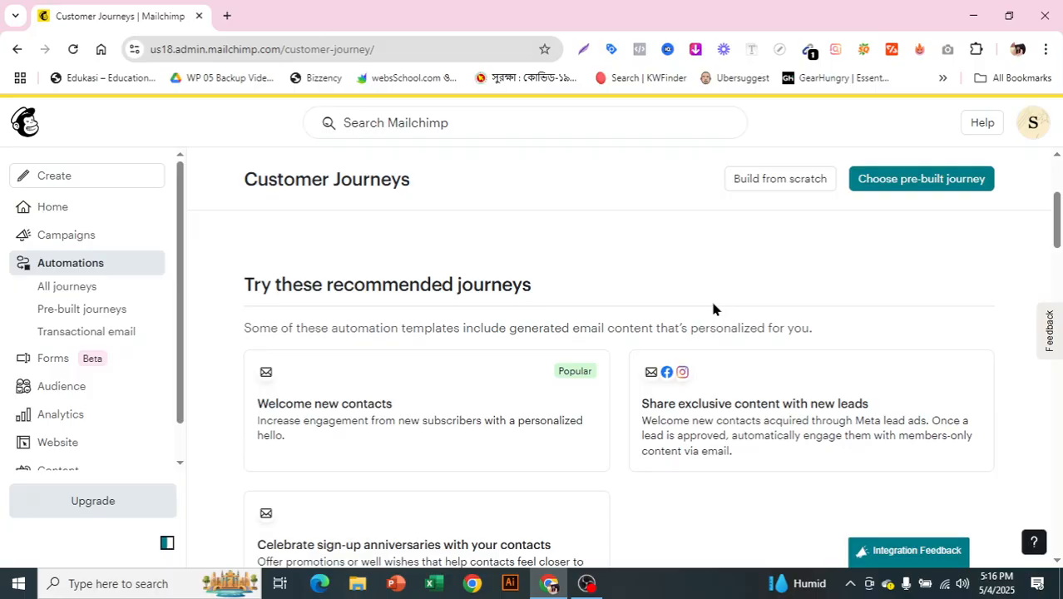
scroll(610, 364, down, 2)
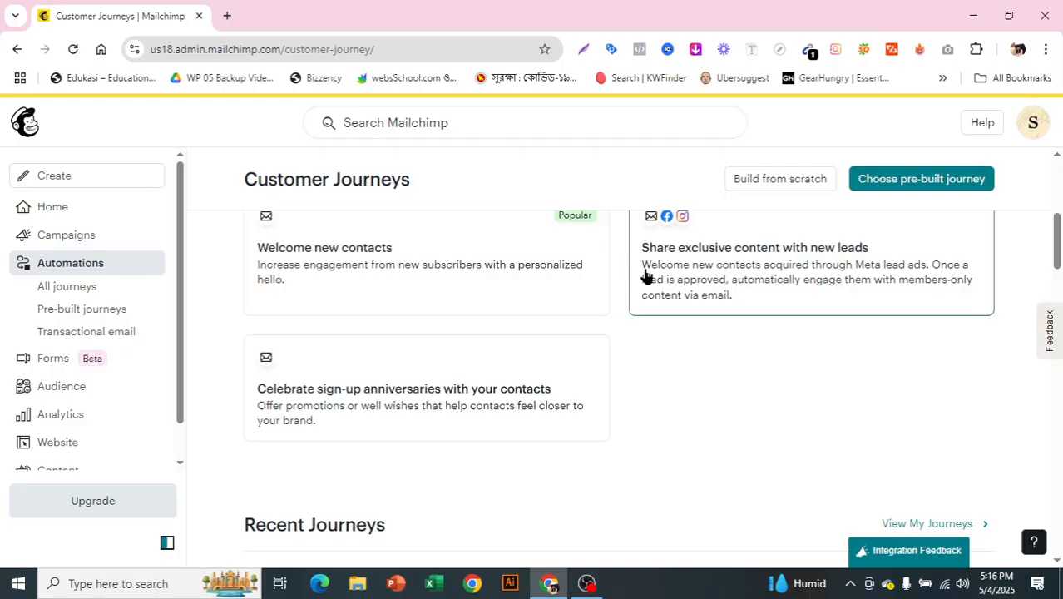
scroll(638, 303, down, 2)
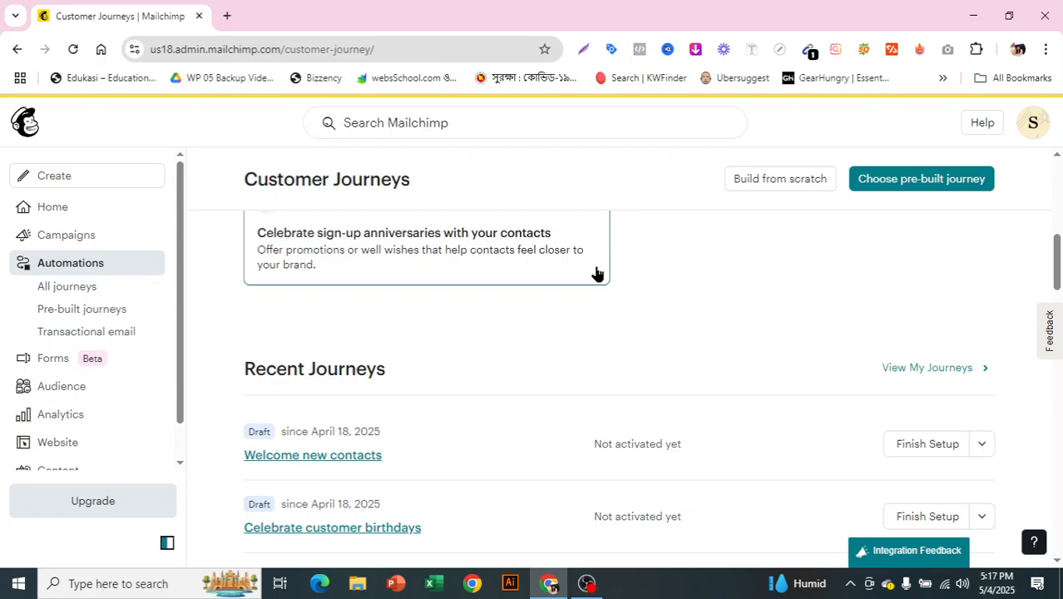
scroll(583, 283, down, 4)
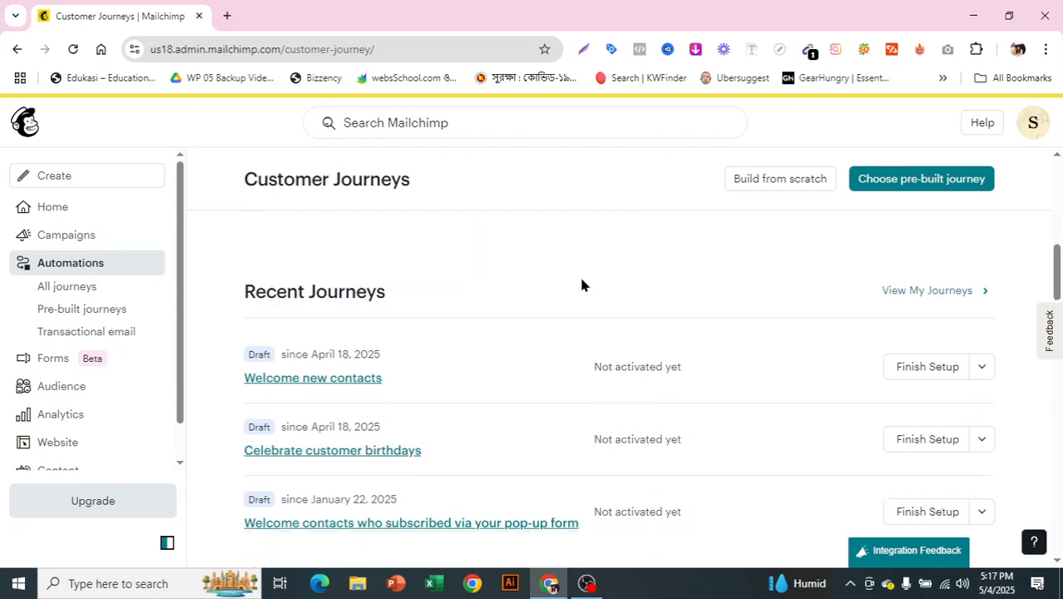
scroll(583, 307, down, 2)
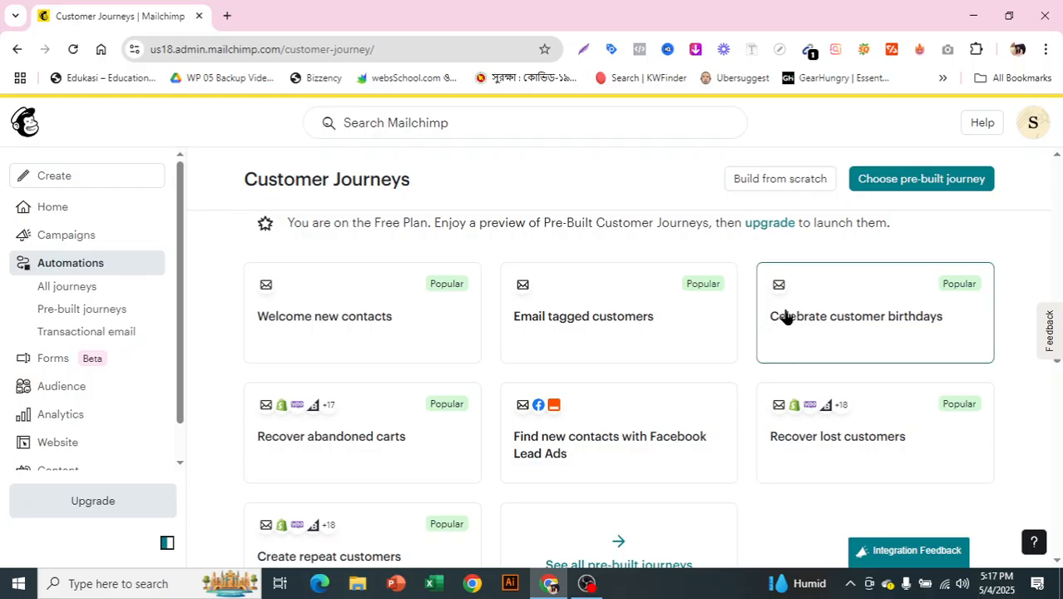
scroll(890, 322, down, 1)
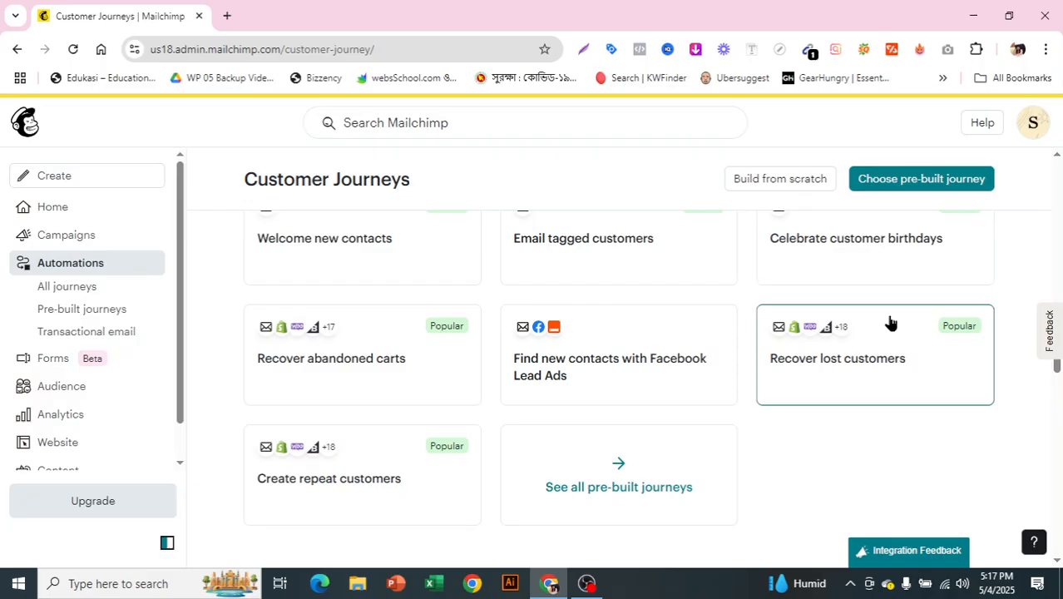
scroll(890, 323, down, 1)
scroll(890, 322, down, 1)
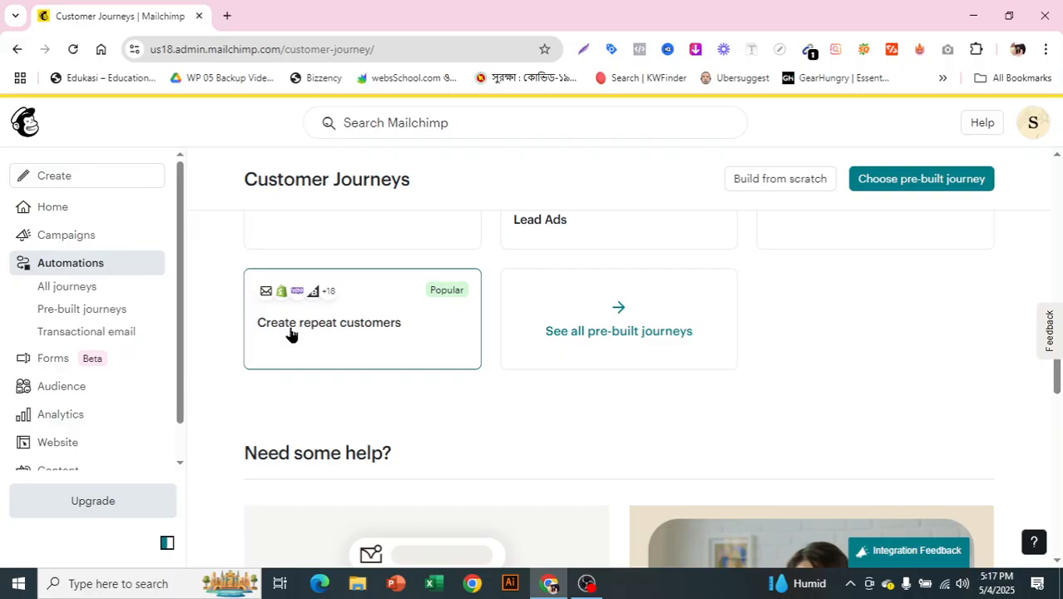
scroll(646, 333, down, 5)
scroll(610, 416, down, 10)
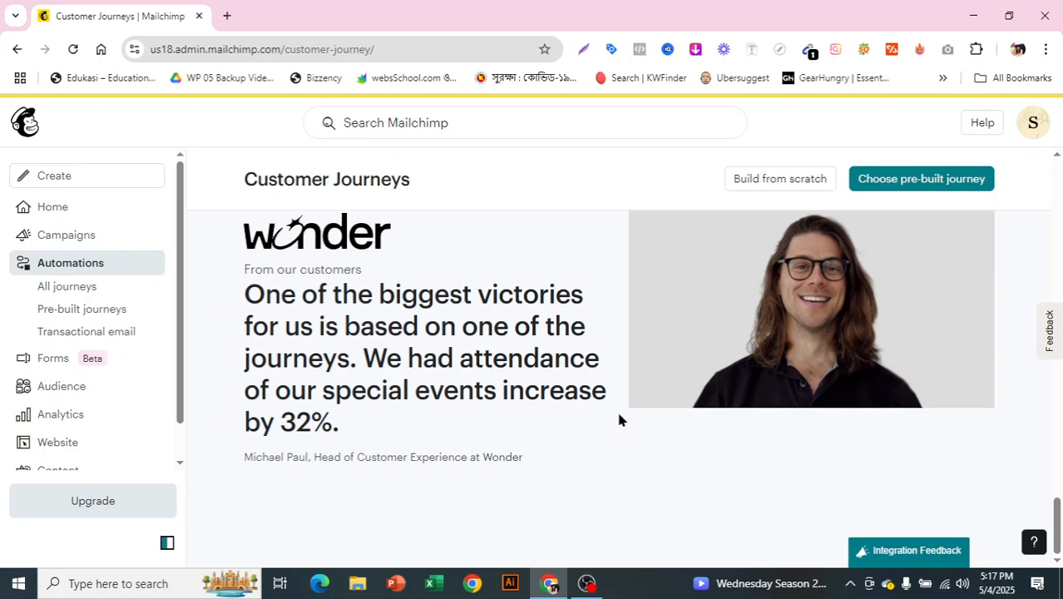
scroll(618, 421, up, 15)
scroll(618, 420, up, 7)
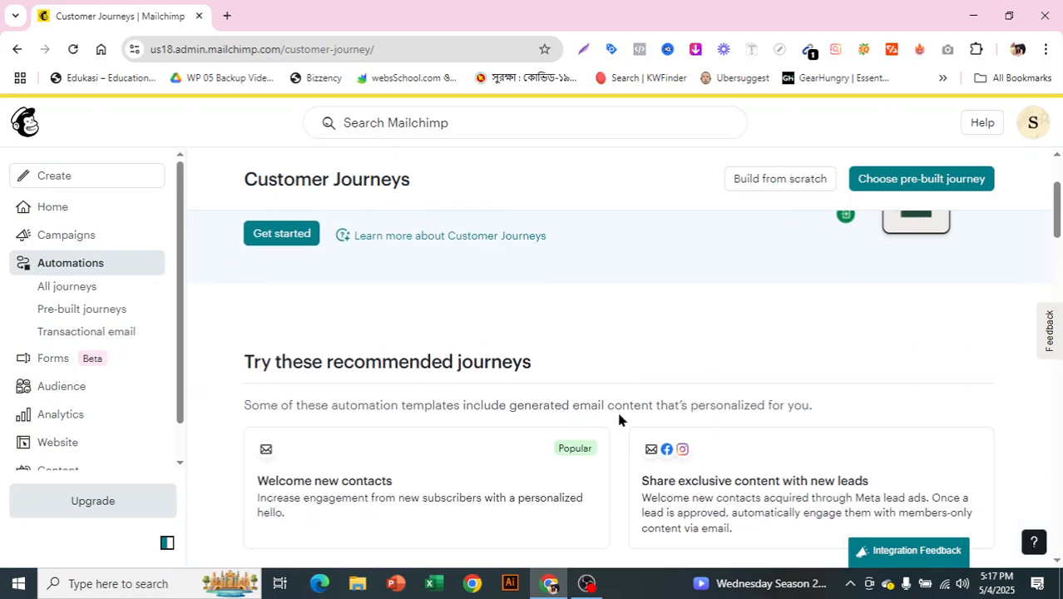
scroll(618, 421, down, 1)
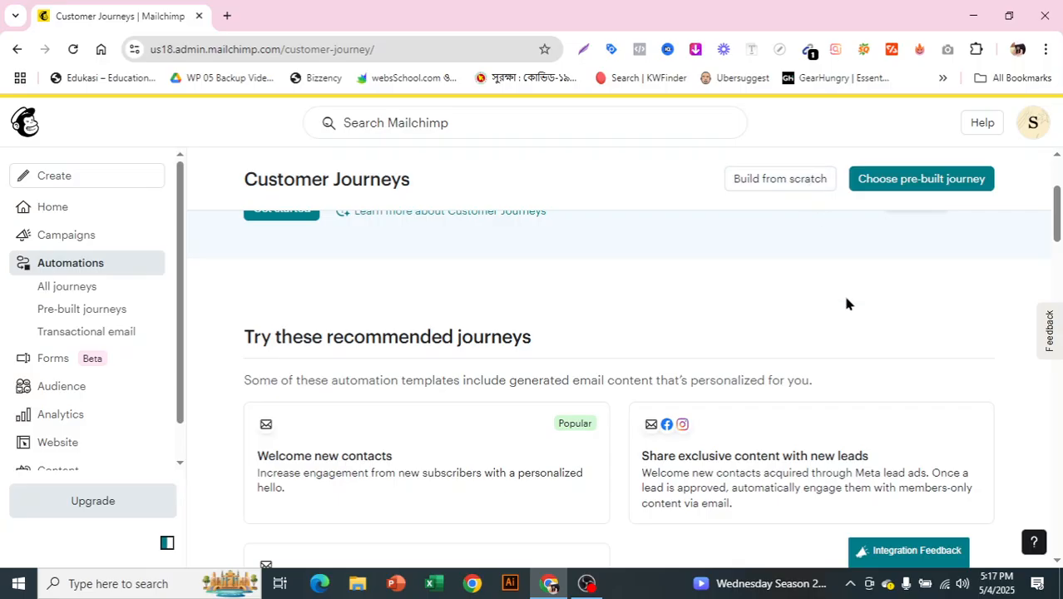
drag(1059, 219, 1059, 190)
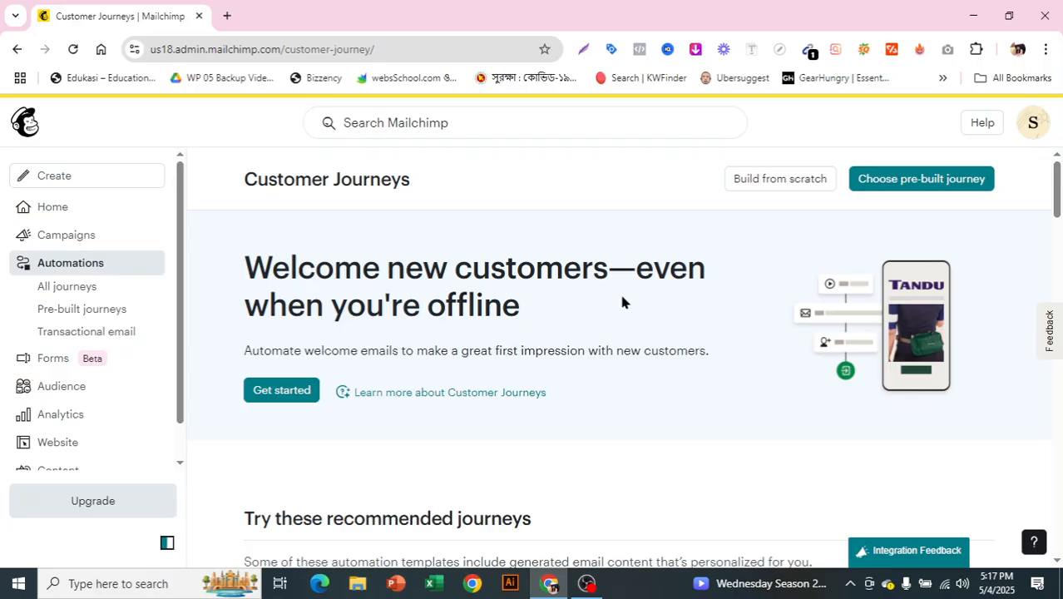
- Start a customer journey from the recommended "Welcome new contacts" pre-built journey with the sas123 audience
scroll(582, 298, down, 3)
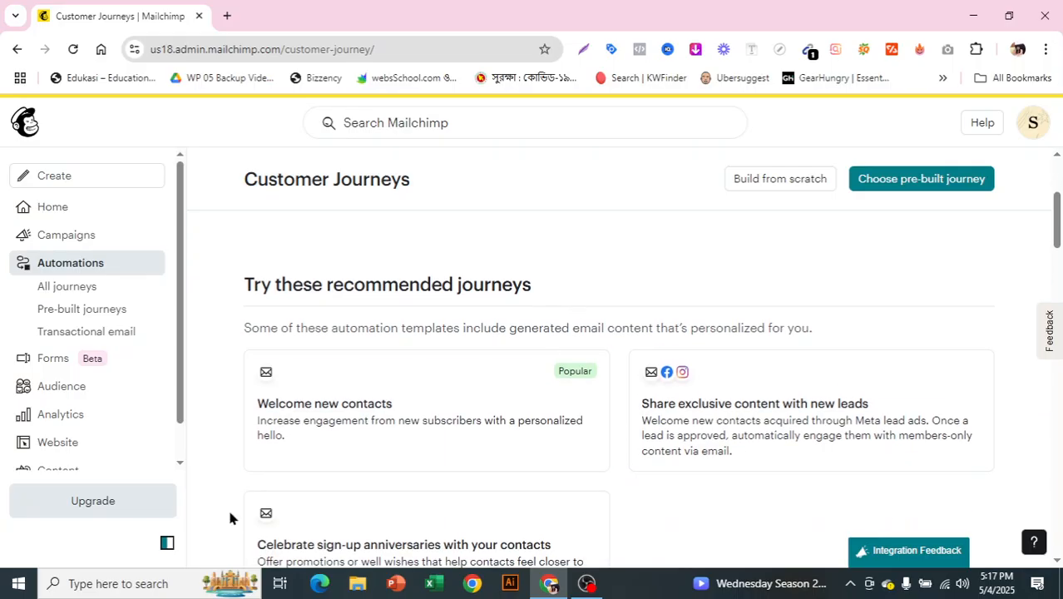
click(348, 424)
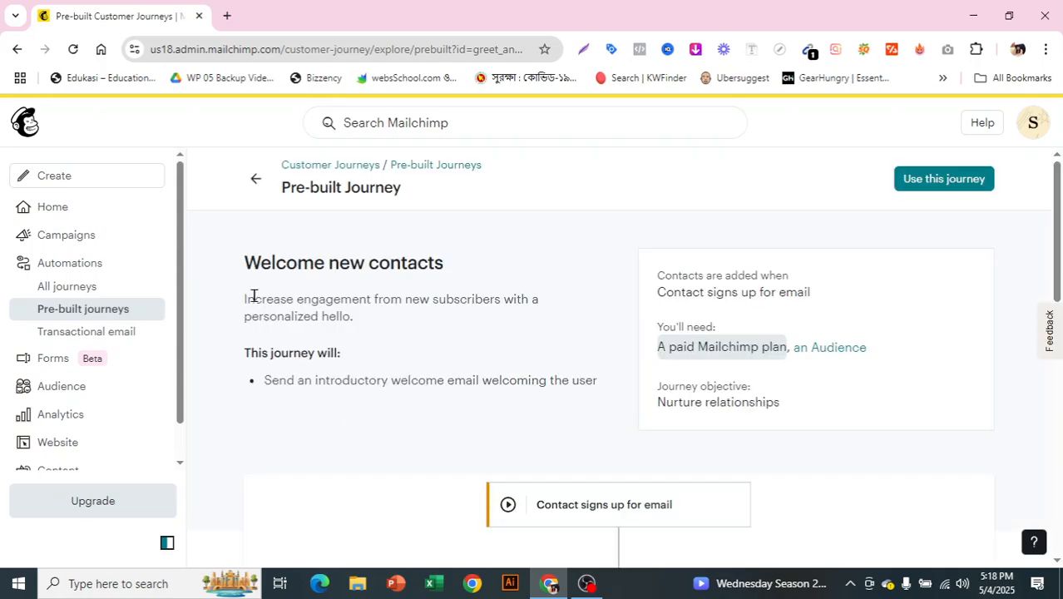
scroll(589, 300, down, 3)
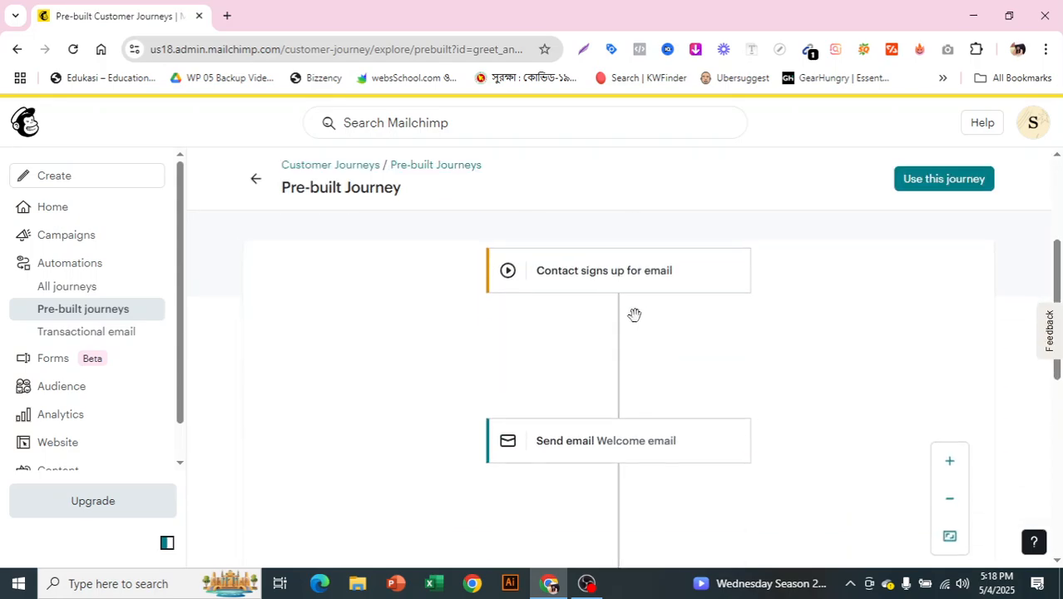
scroll(667, 418, down, 3)
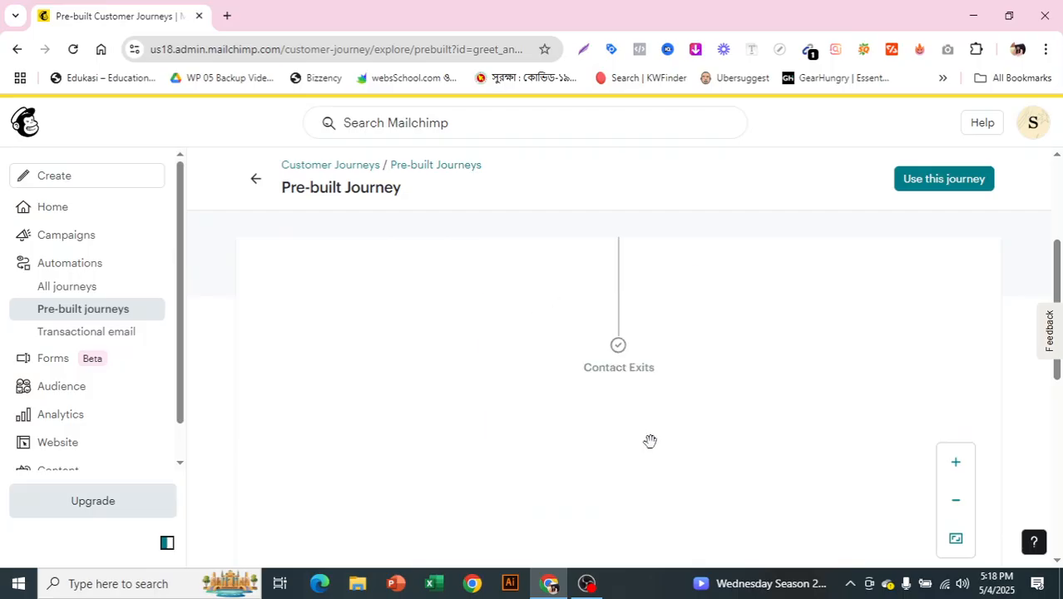
scroll(902, 399, up, 6)
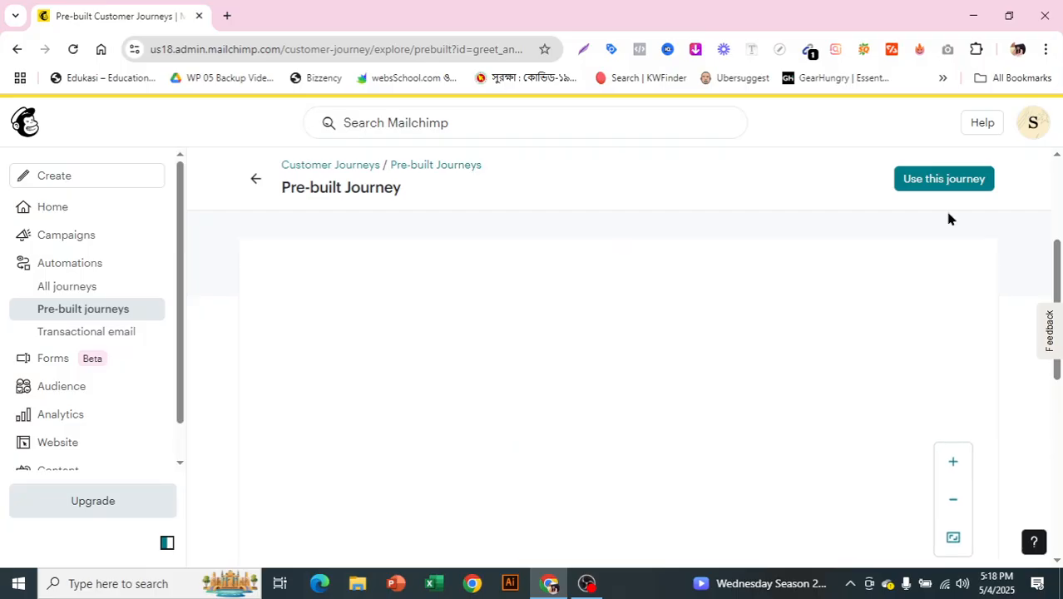
click(941, 182)
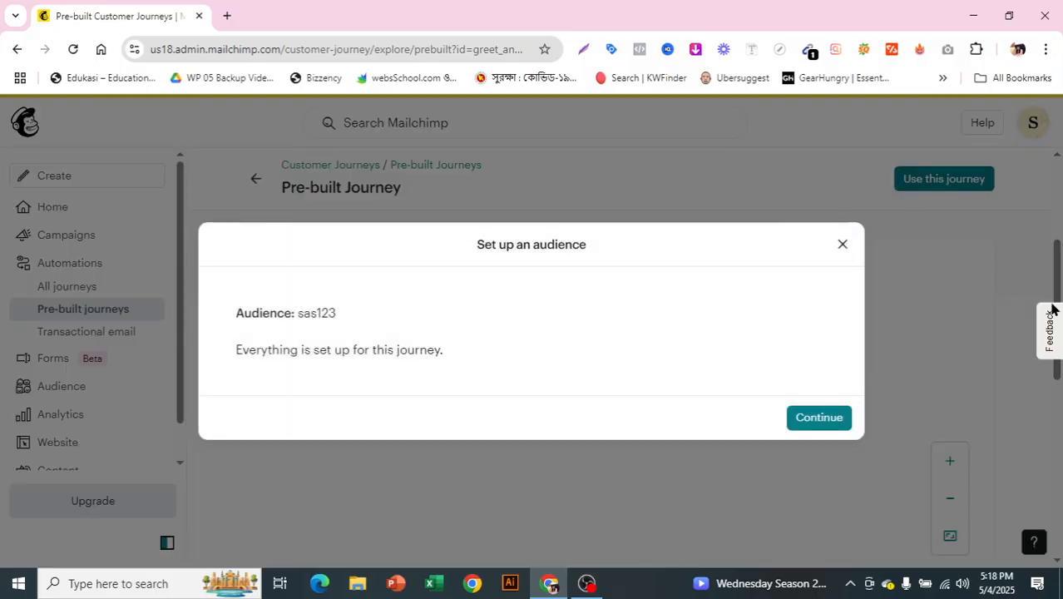
click(796, 420)
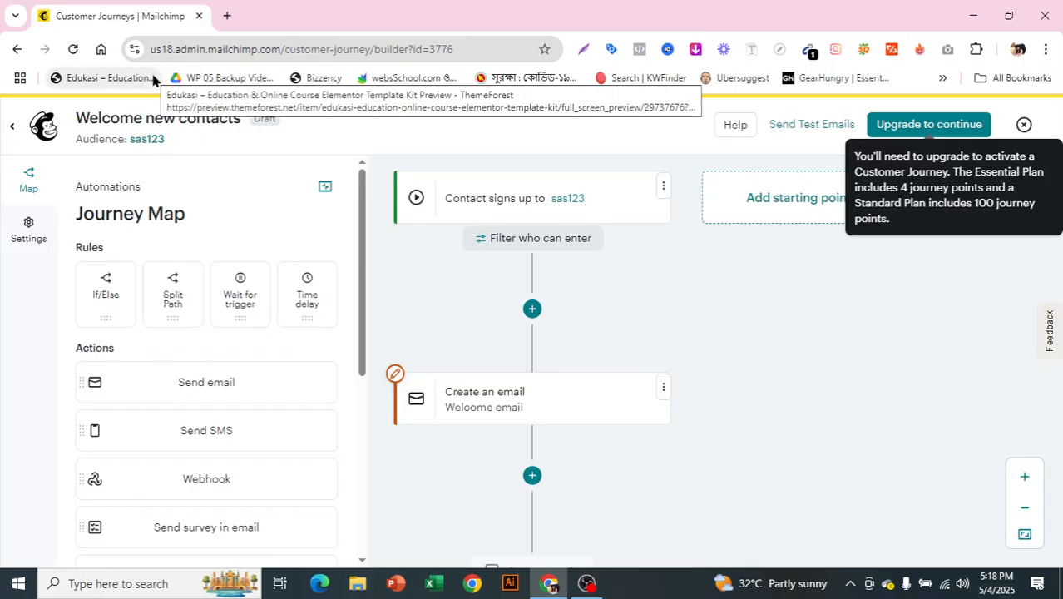
- Examine the journey map from sign-up to contact exit, along with the rules, actions and integrations available for it
scroll(927, 339, up, 2)
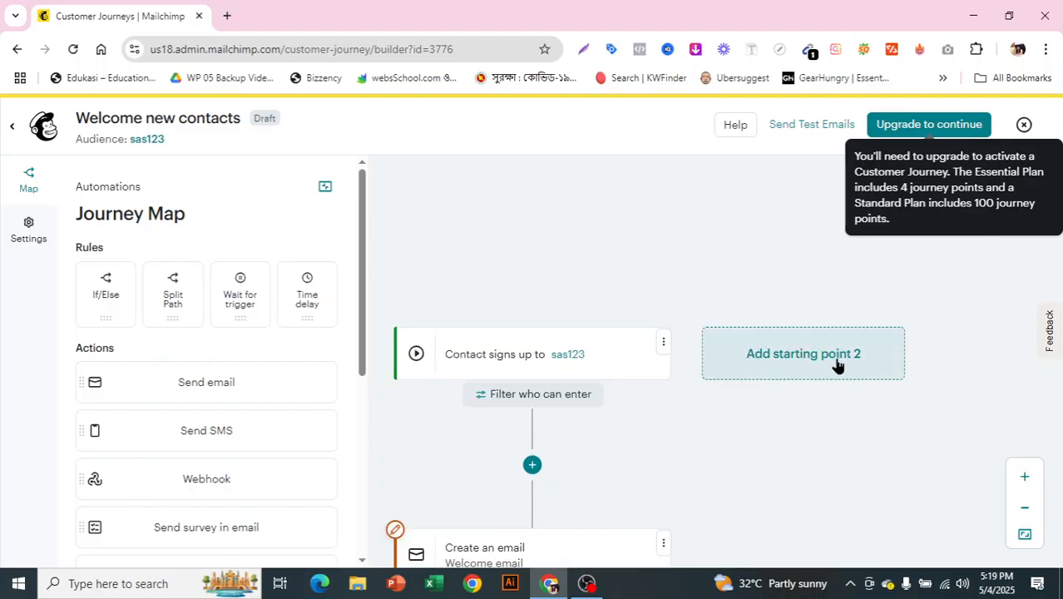
scroll(918, 339, down, 3)
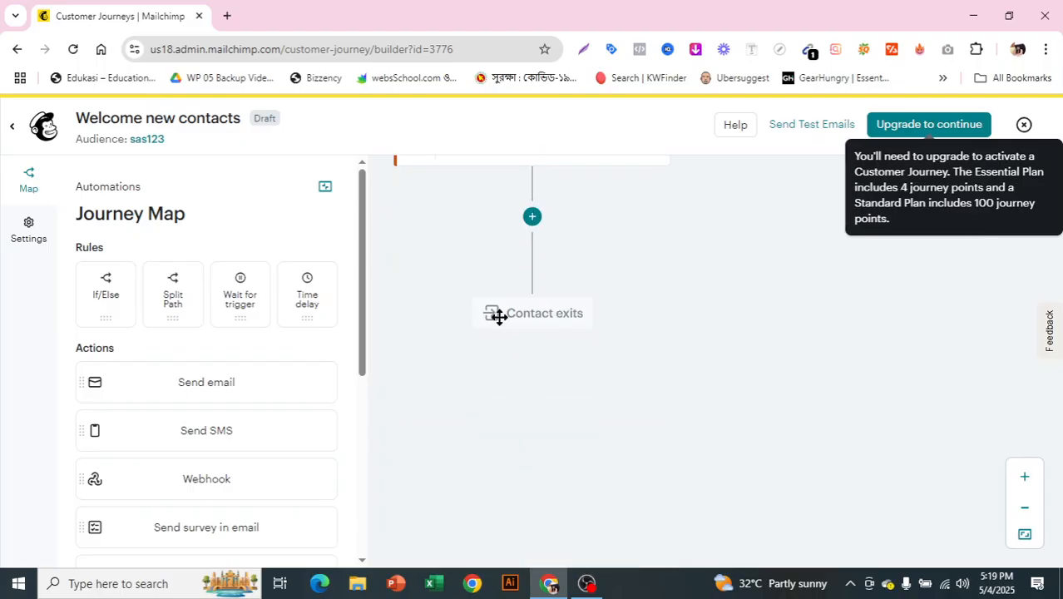
scroll(600, 371, up, 3)
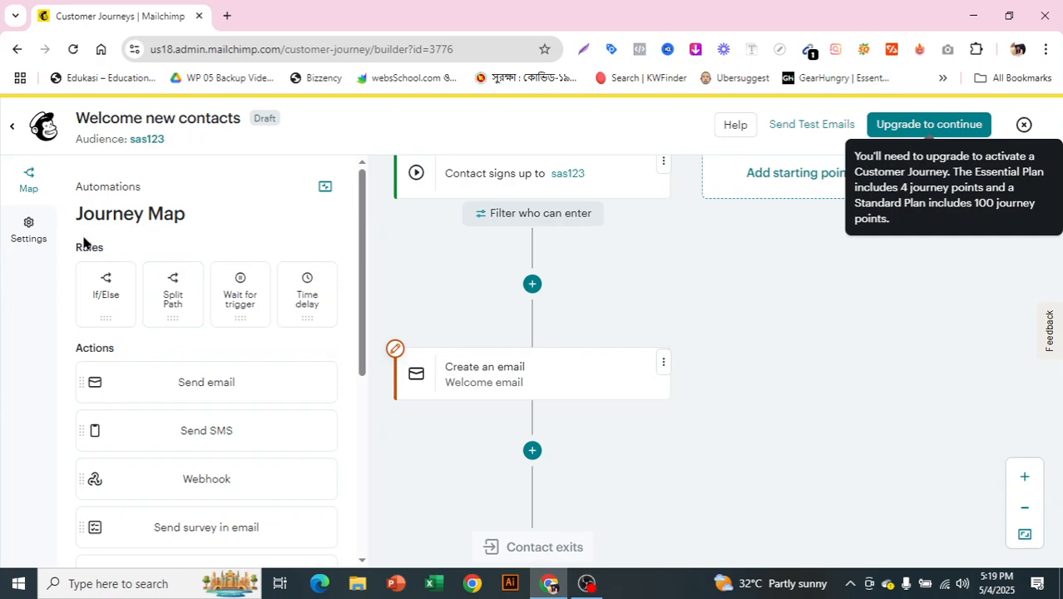
scroll(295, 306, down, 2)
scroll(291, 305, down, 3)
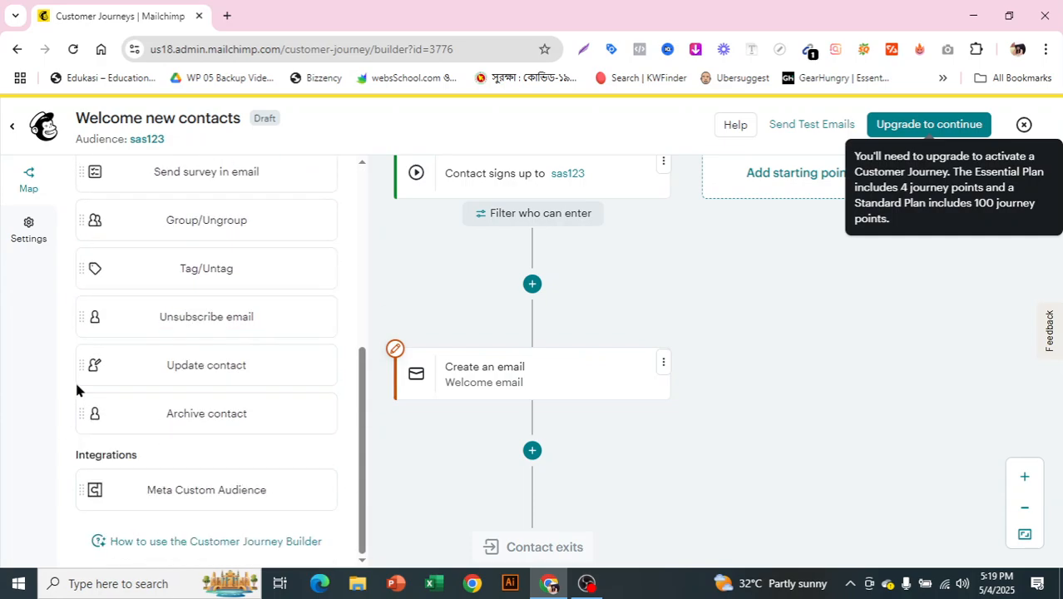
scroll(190, 372, up, 5)
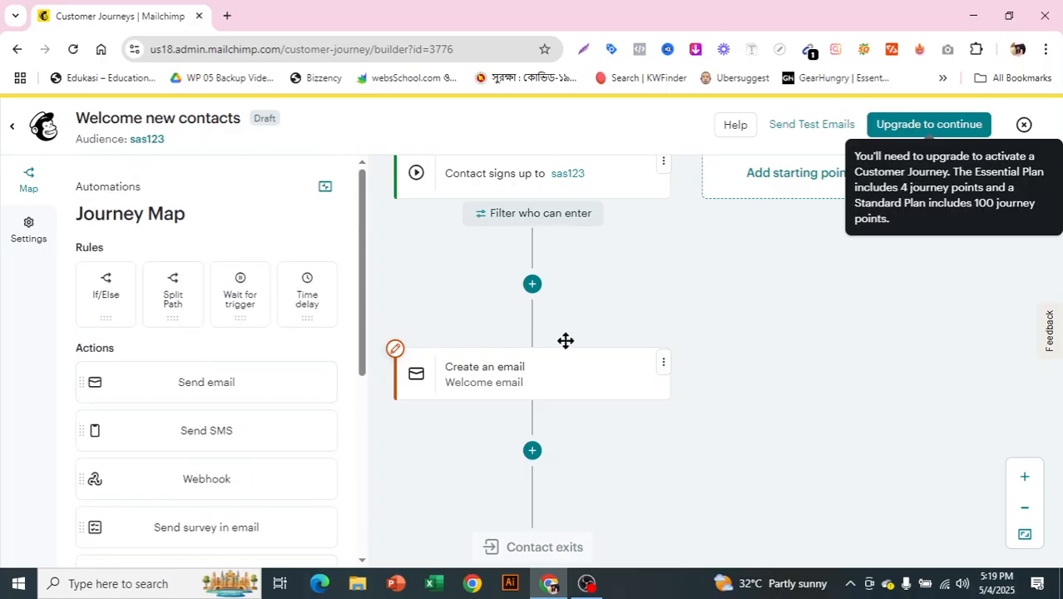
scroll(565, 340, up, 1)
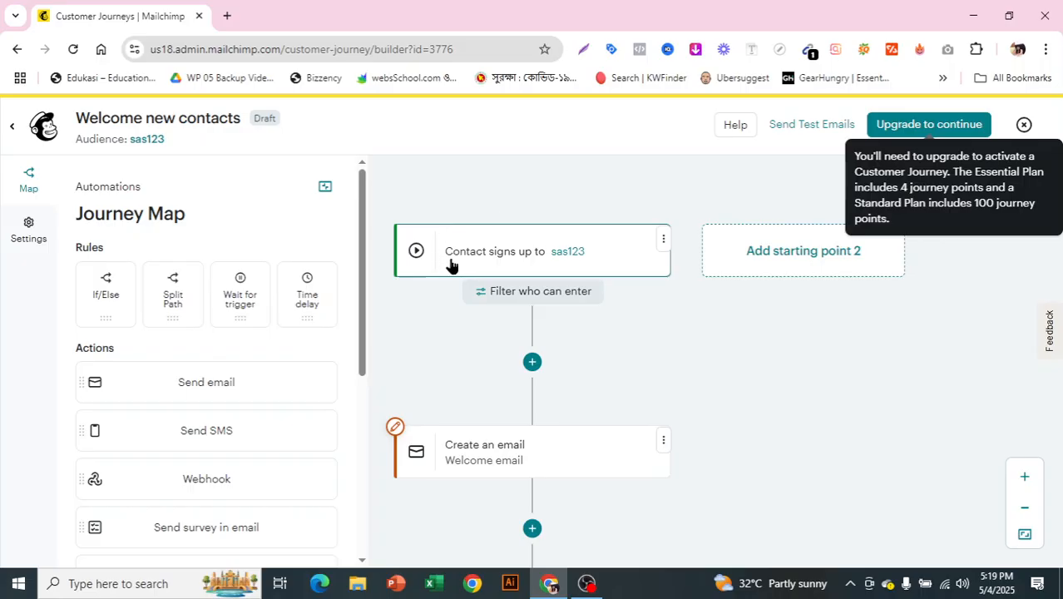
scroll(508, 269, down, 1)
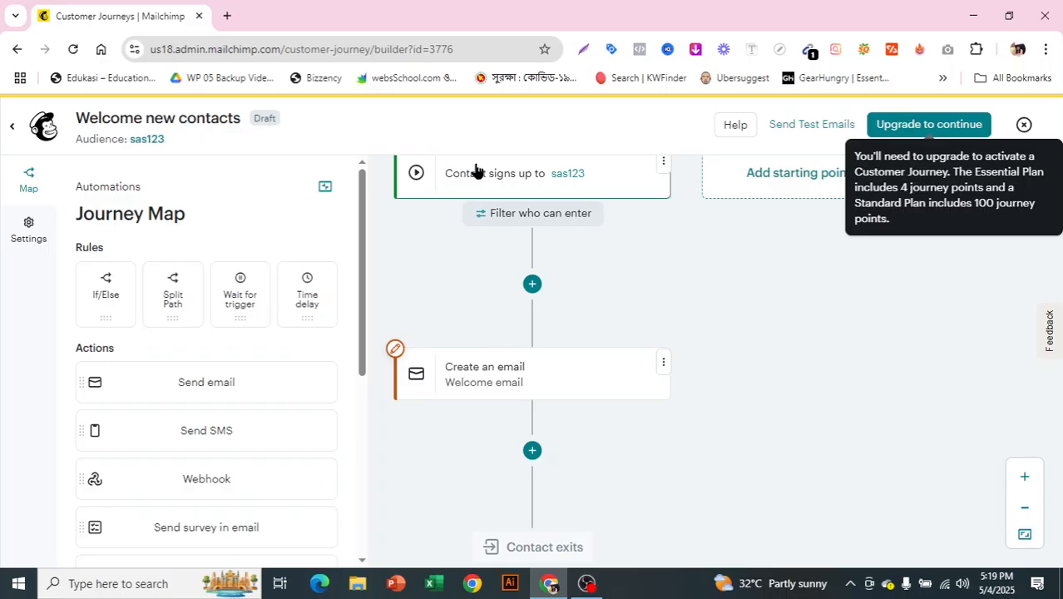
- Open the journey's Welcome email step and bring up the template selection for designing that email
click(428, 374)
click(428, 373)
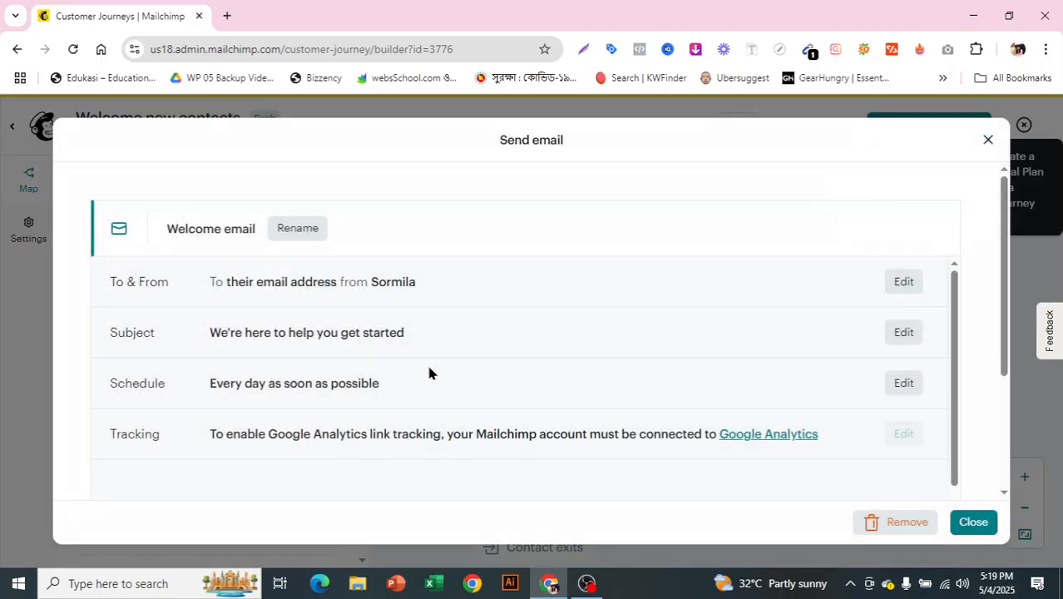
scroll(440, 266, down, 5)
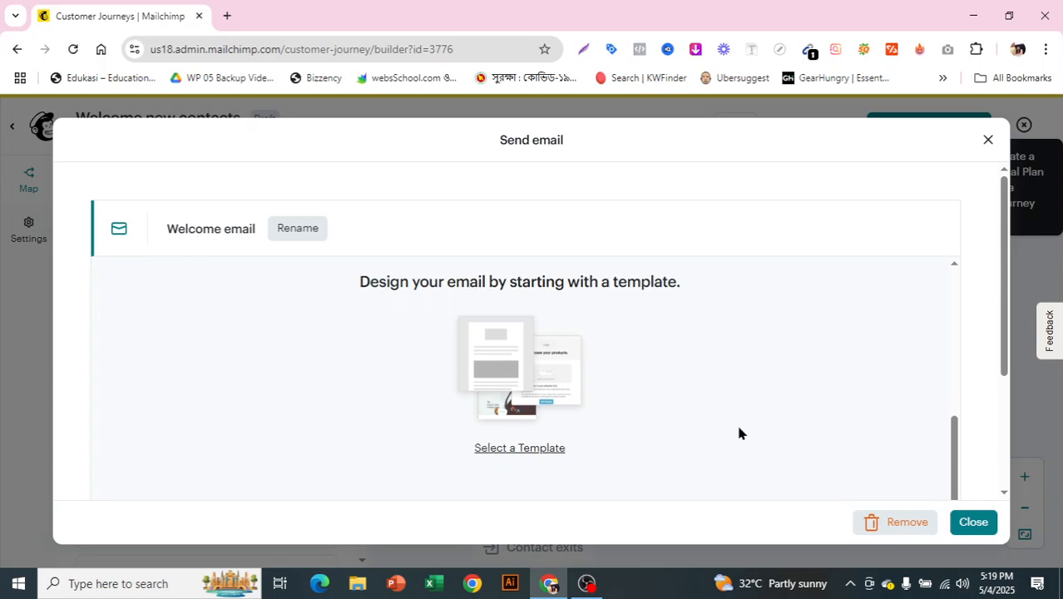
drag(379, 280, 570, 281)
click(568, 283)
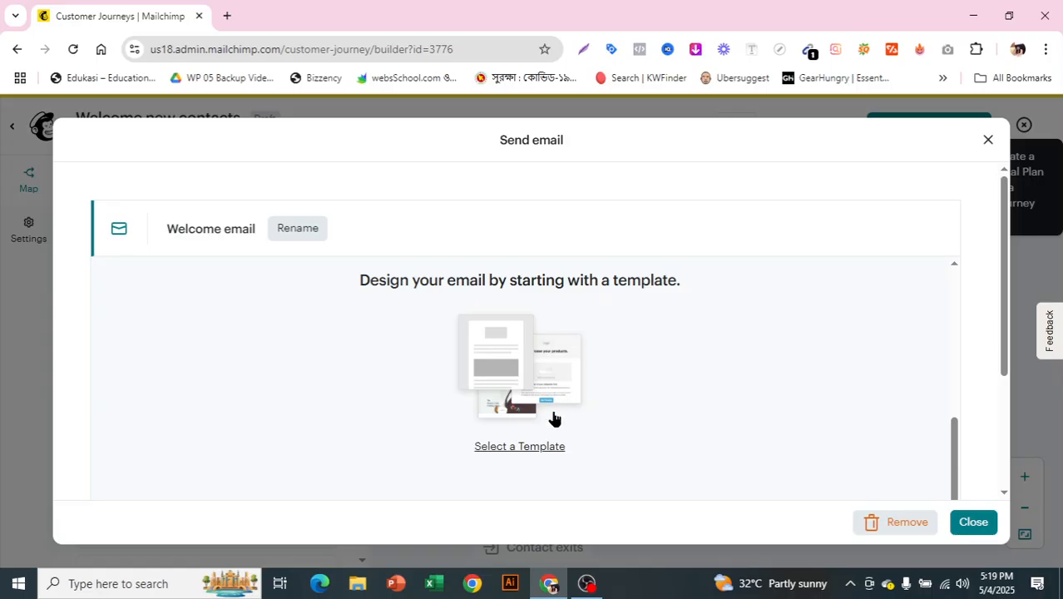
click(487, 449)
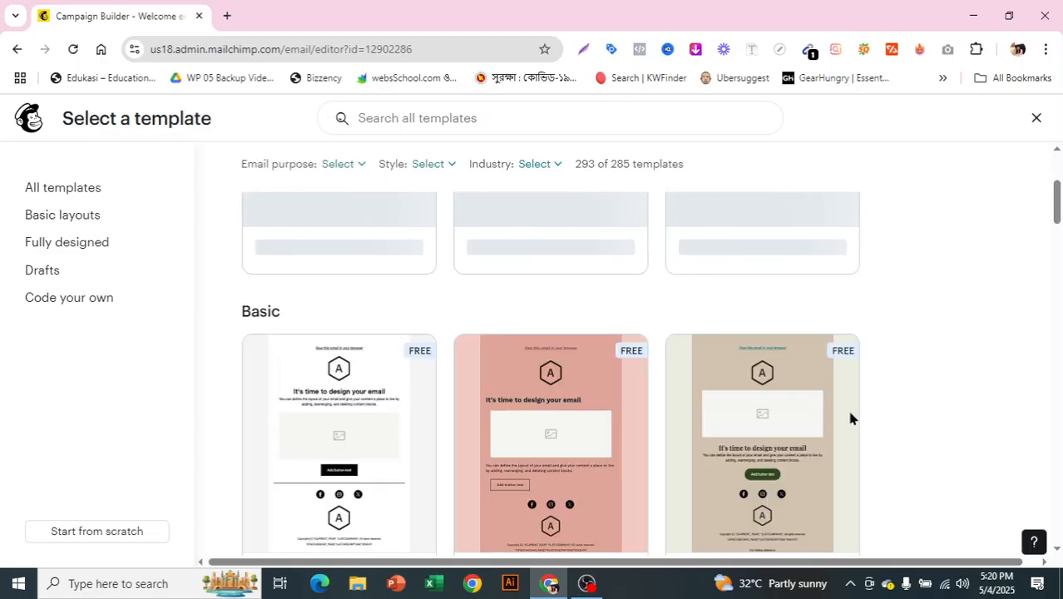
- Apply the free Minimal template from the Basic templates to the welcome email
scroll(956, 312, up, 3)
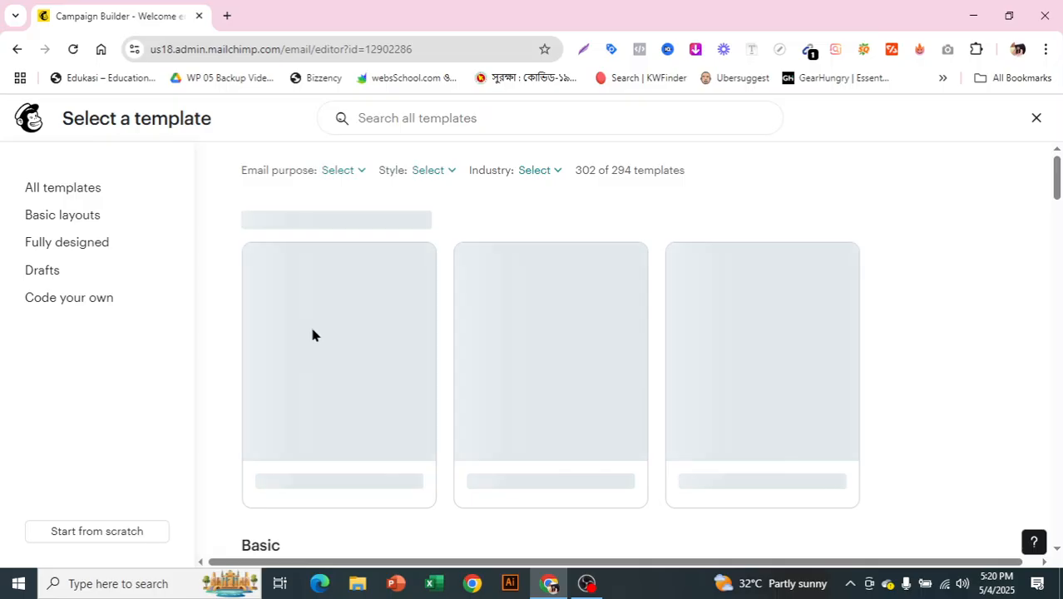
mouse_move(433, 302)
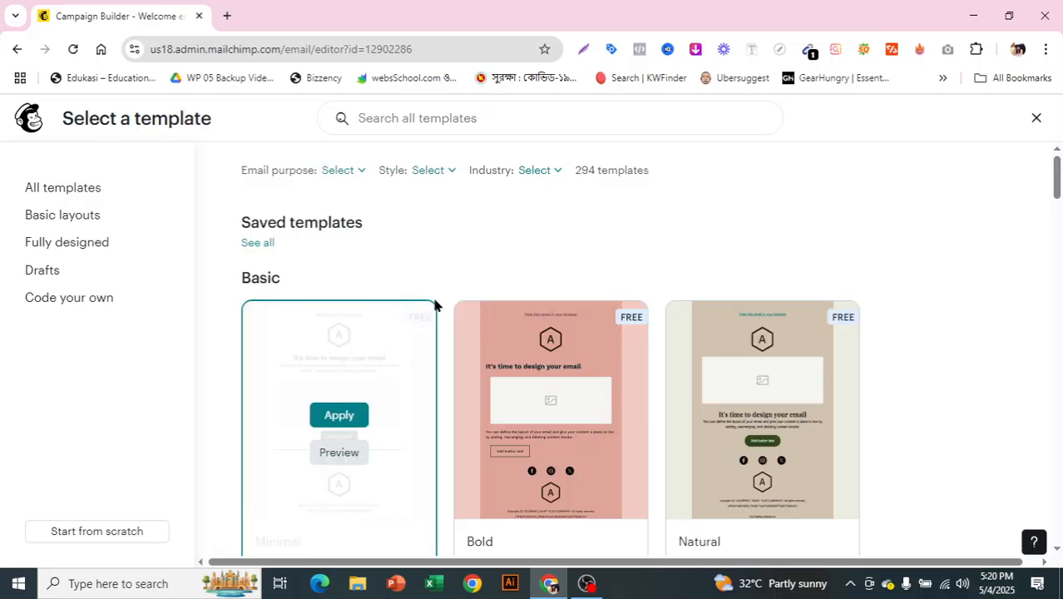
click(338, 421)
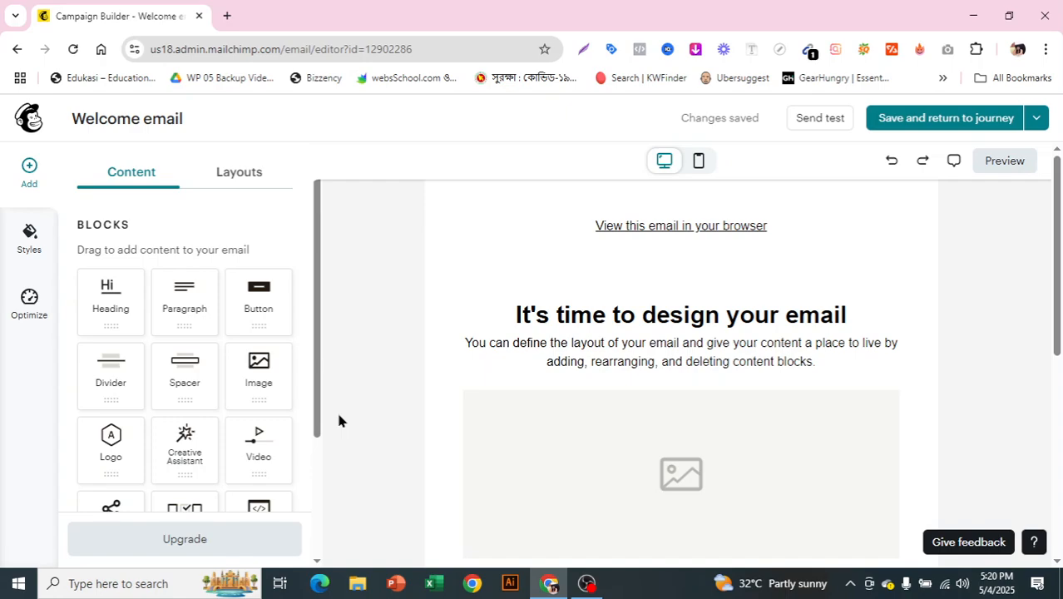
- Delete the placeholder image block above the email's button
scroll(713, 466, down, 2)
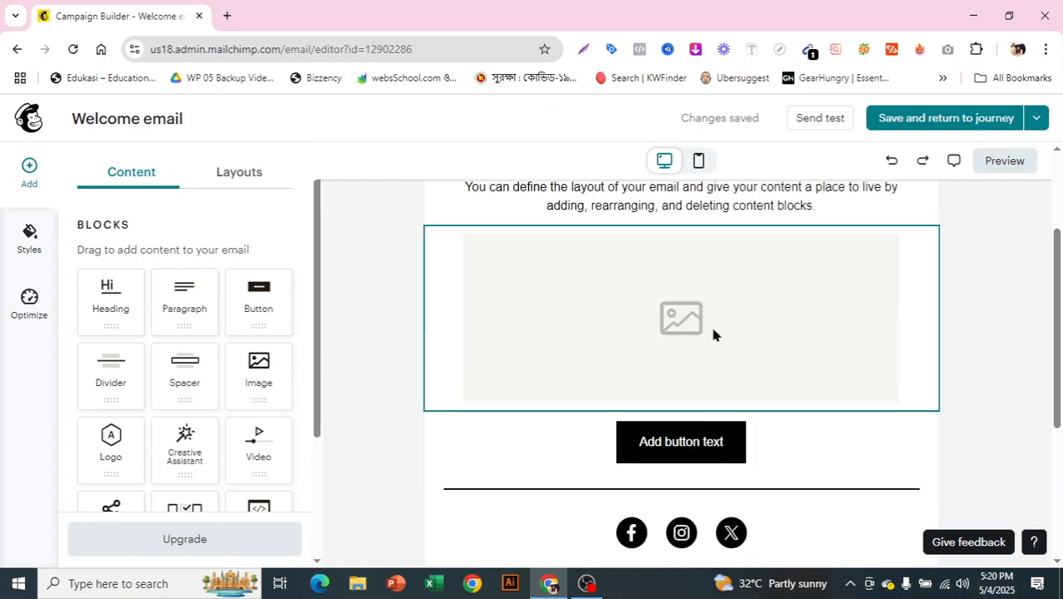
click(713, 333)
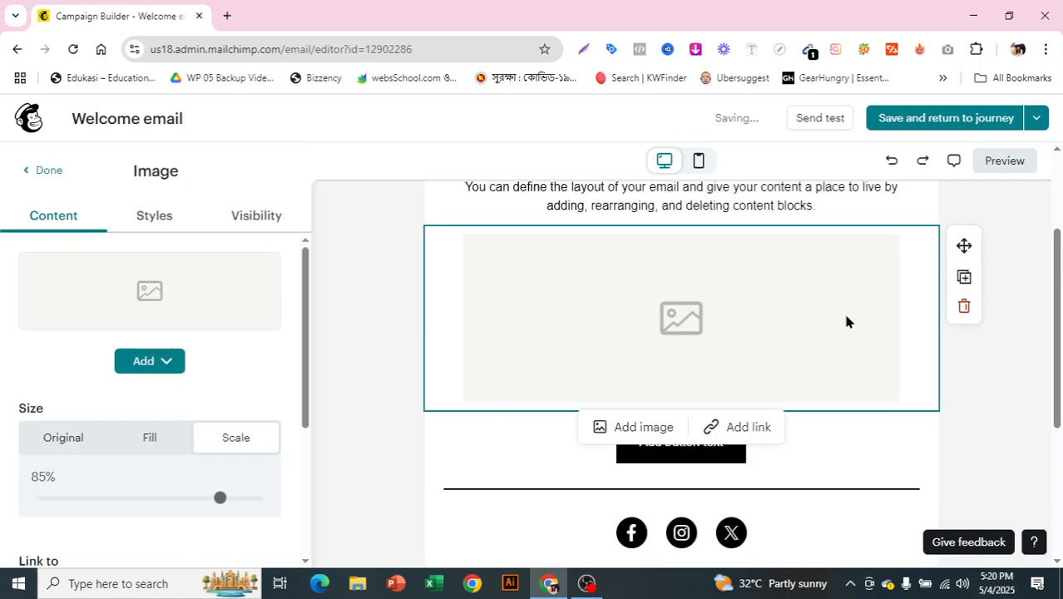
click(964, 306)
- Replace the button's placeholder text with "Happy birthday" and finish editing the button
scroll(782, 324, up, 2)
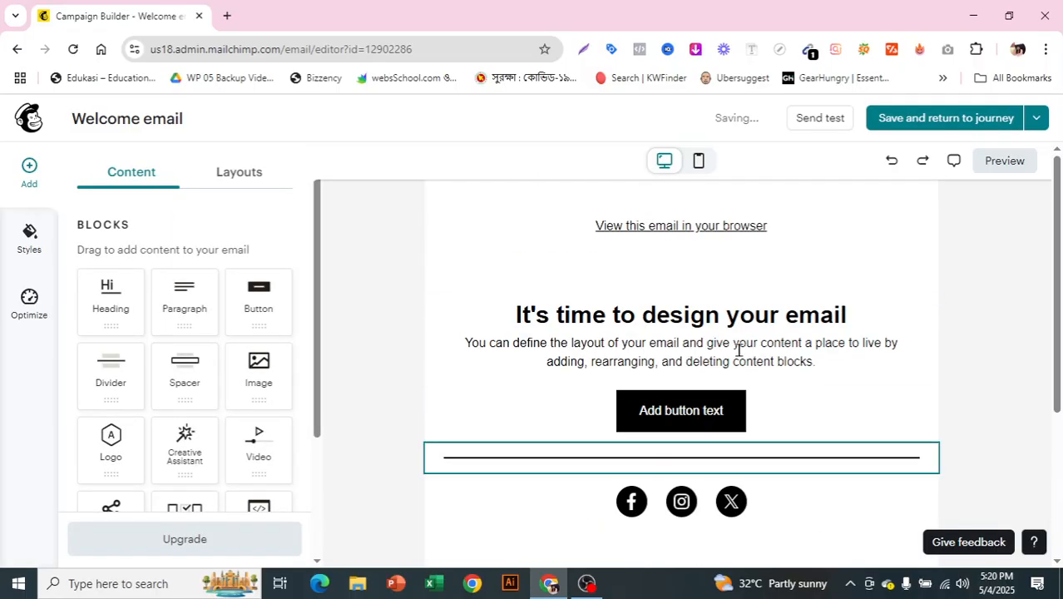
click(722, 411)
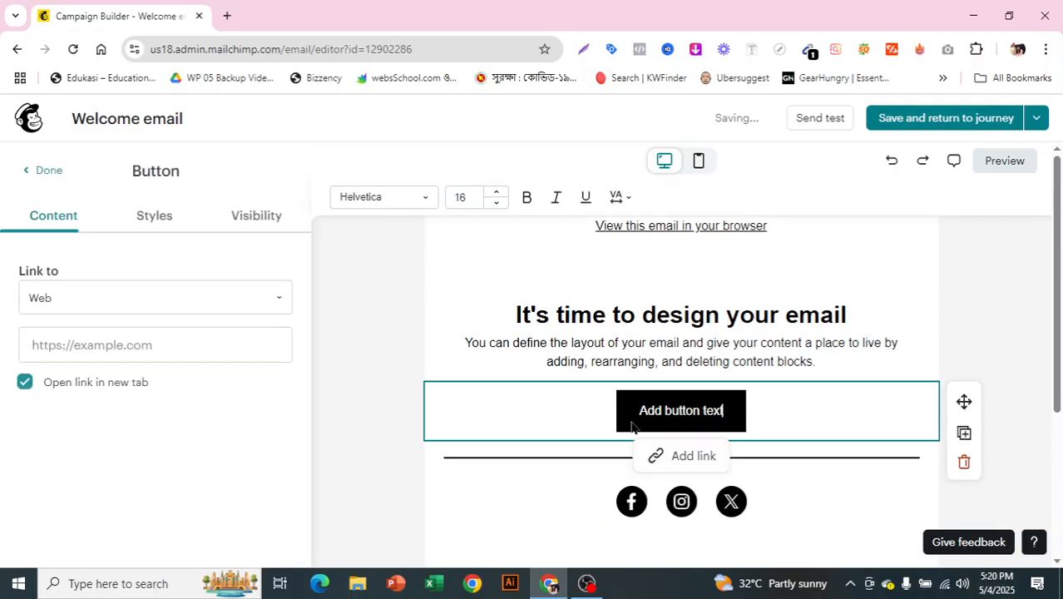
key(BackSpace)
key(BackSpace)
key(BackSpace)
key(BackSpace)
key(BackSpace)
key(BackSpace)
key(BackSpace)
key(BackSpace)
key(BackSpace)
key(BackSpace)
key(BackSpace)
key(BackSpace)
key(BackSpace)
key(BackSpace)
key(BackSpace)
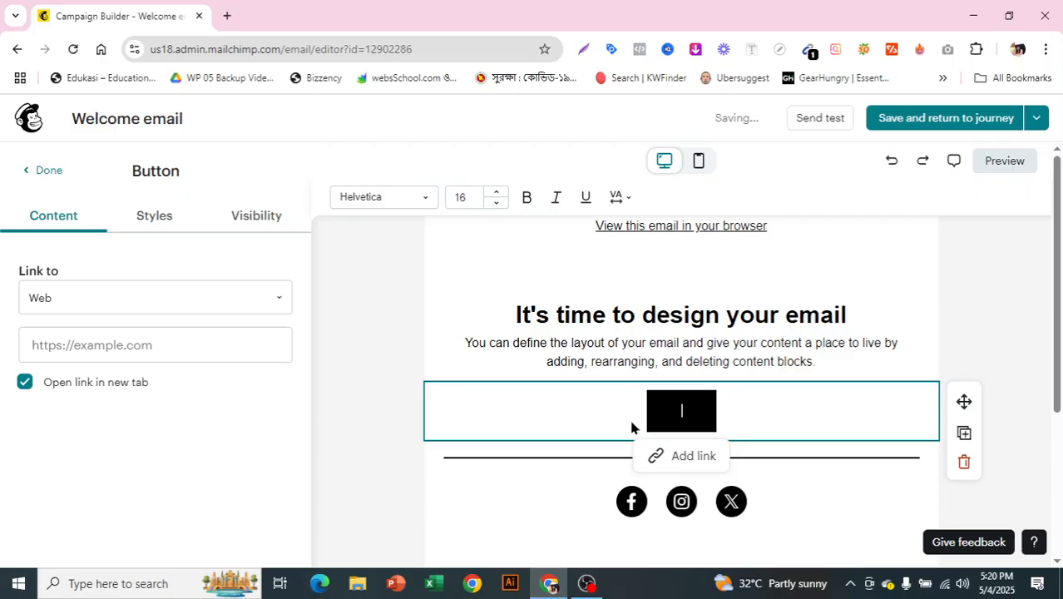
text(Happy)
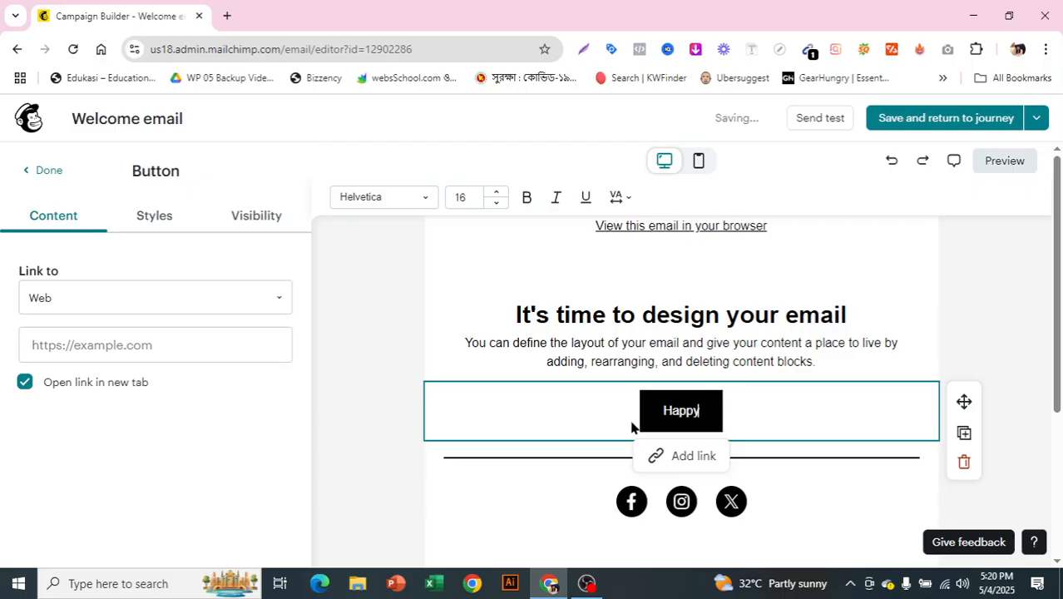
text( birthday)
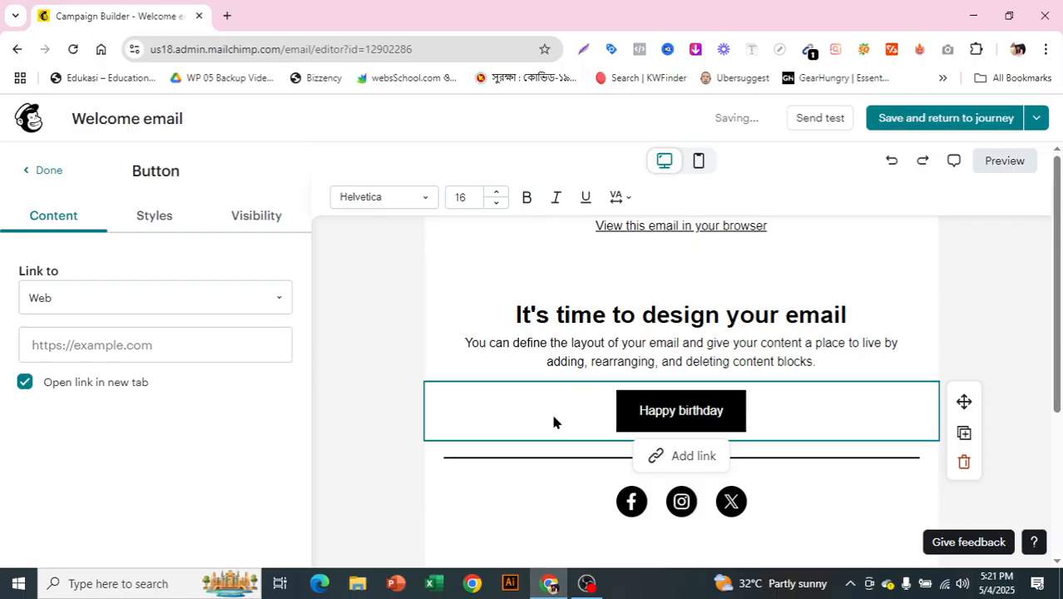
click(51, 171)
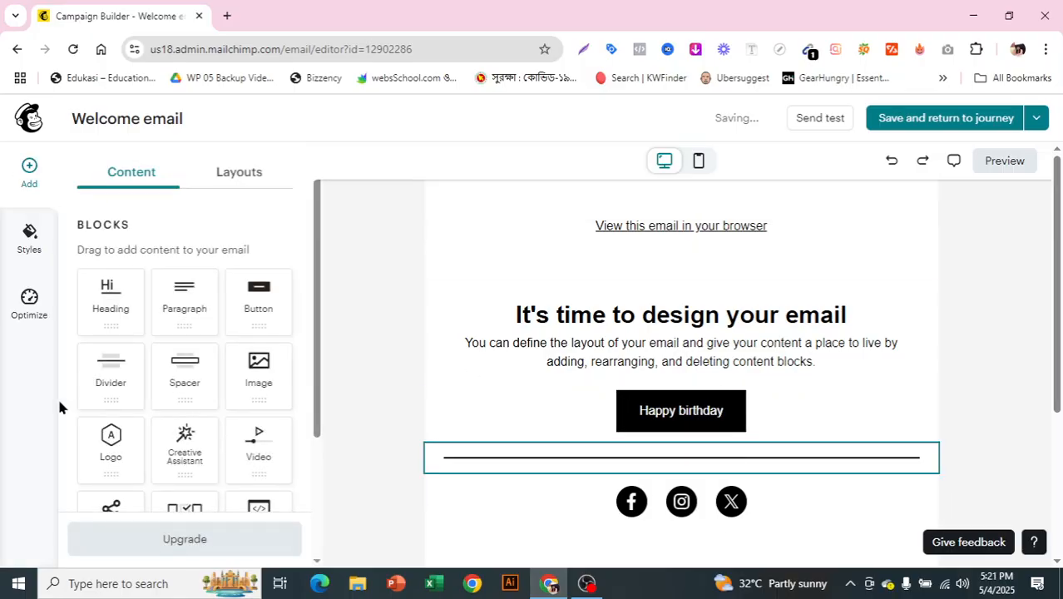
- Insert an image block between the intro text and the button, and upload the shoes banner 5.png from the Pictures folder into it
drag(247, 382, 620, 383)
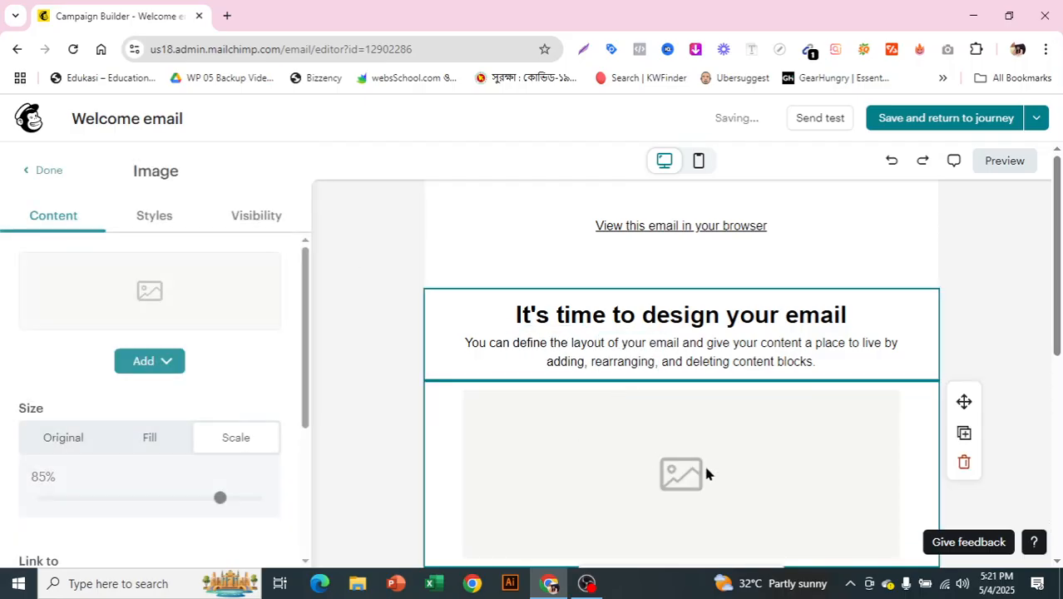
click(166, 363)
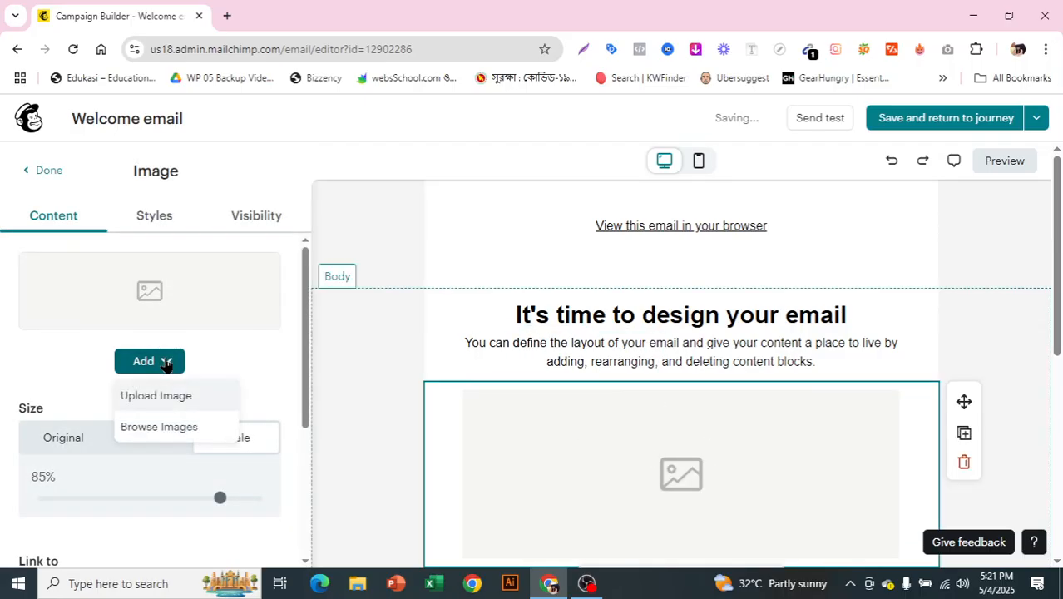
click(188, 399)
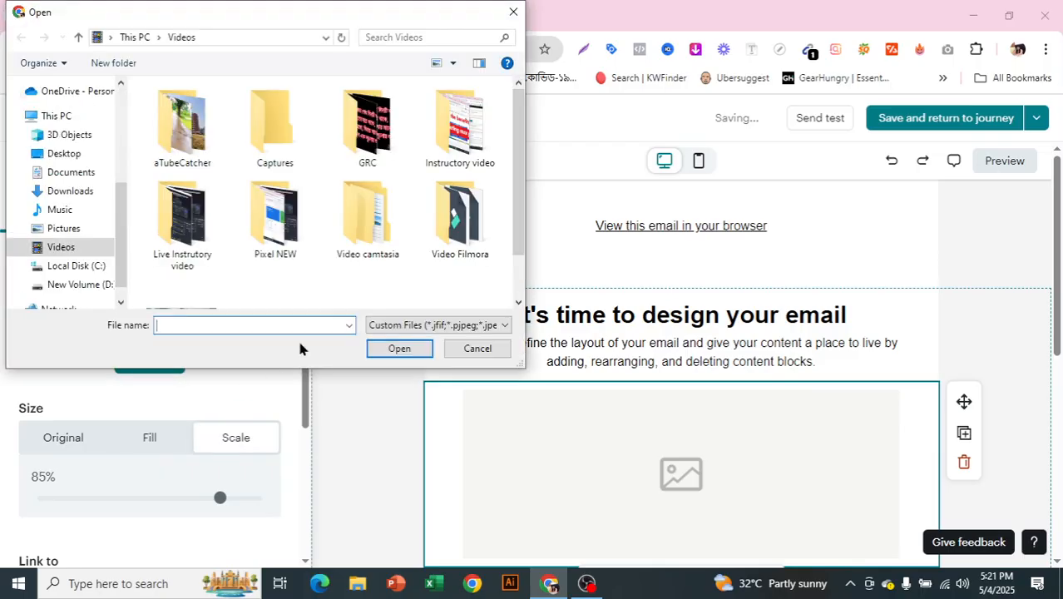
click(98, 227)
scroll(336, 190, down, 10)
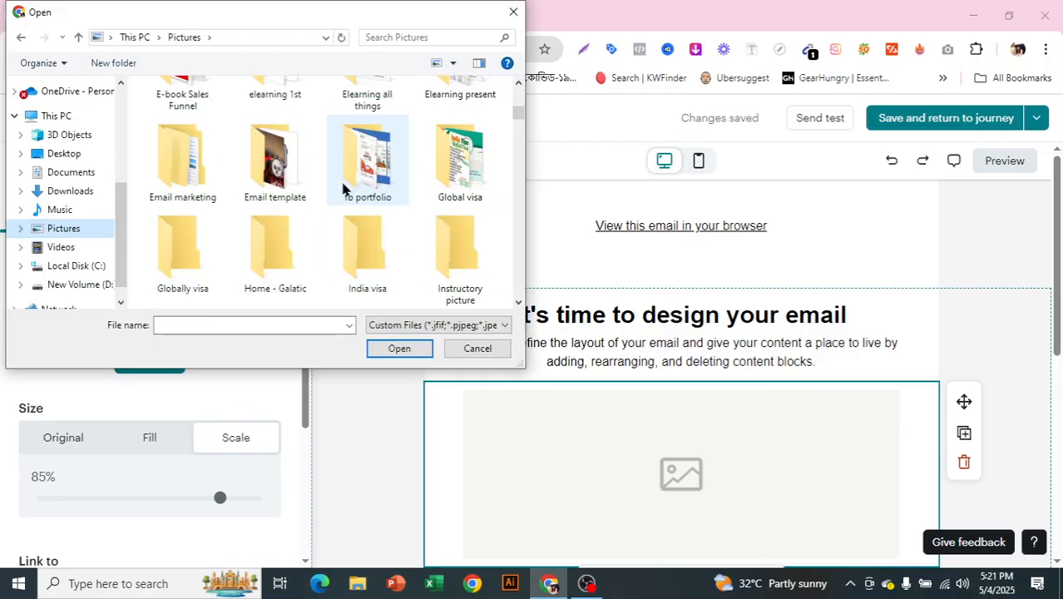
scroll(354, 198, down, 3)
scroll(356, 203, down, 6)
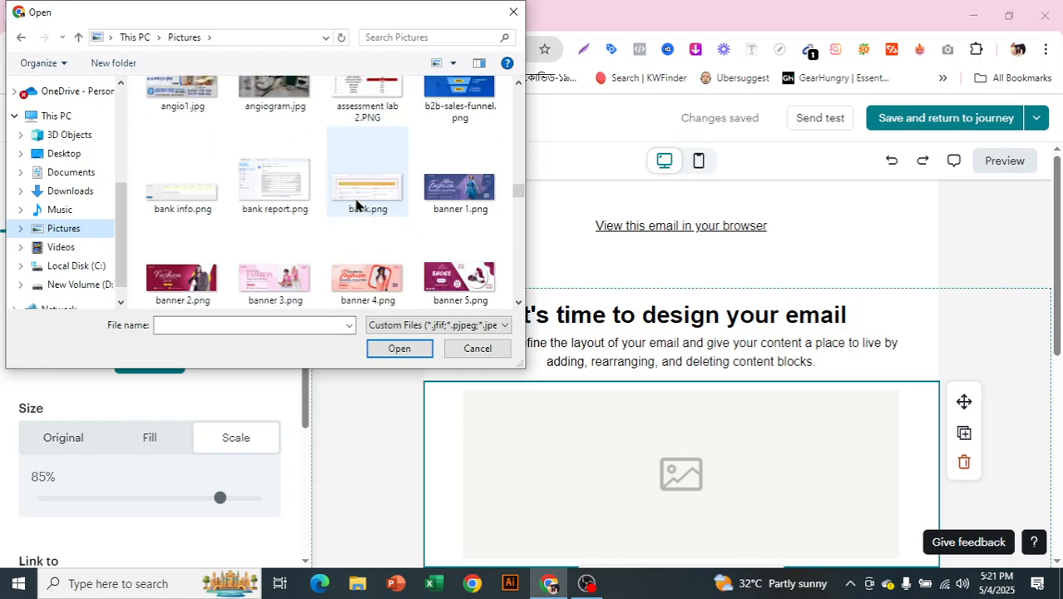
scroll(356, 204, up, 1)
scroll(356, 204, down, 5)
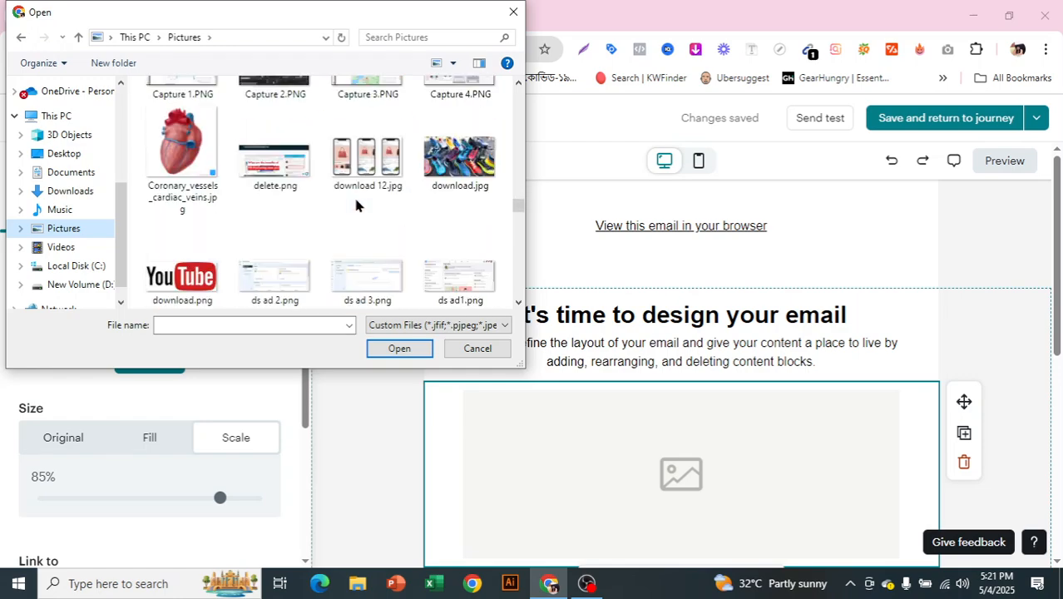
scroll(355, 203, down, 3)
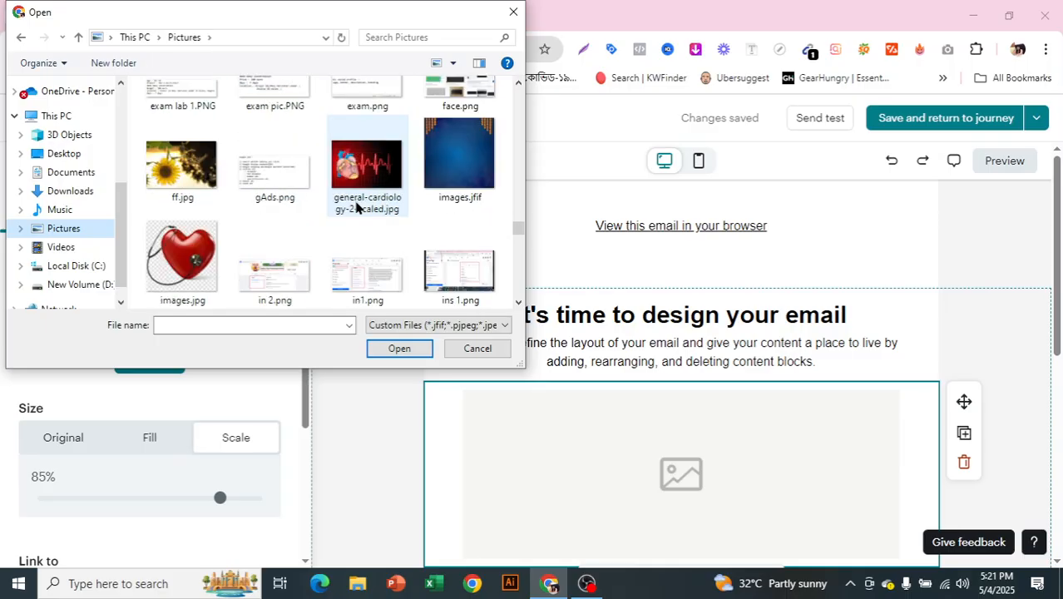
scroll(356, 207, down, 10)
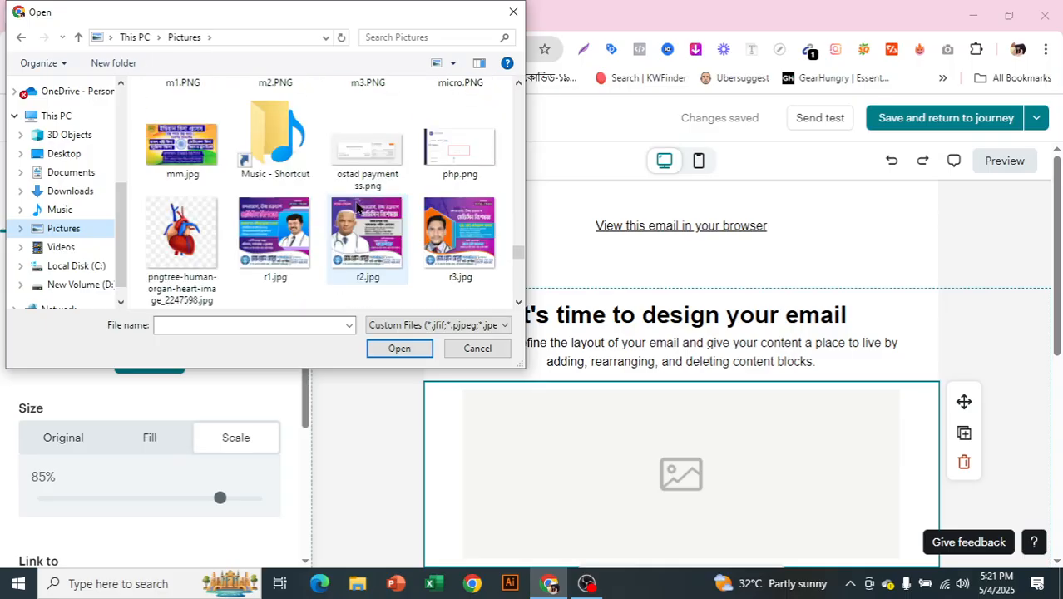
scroll(355, 206, down, 10)
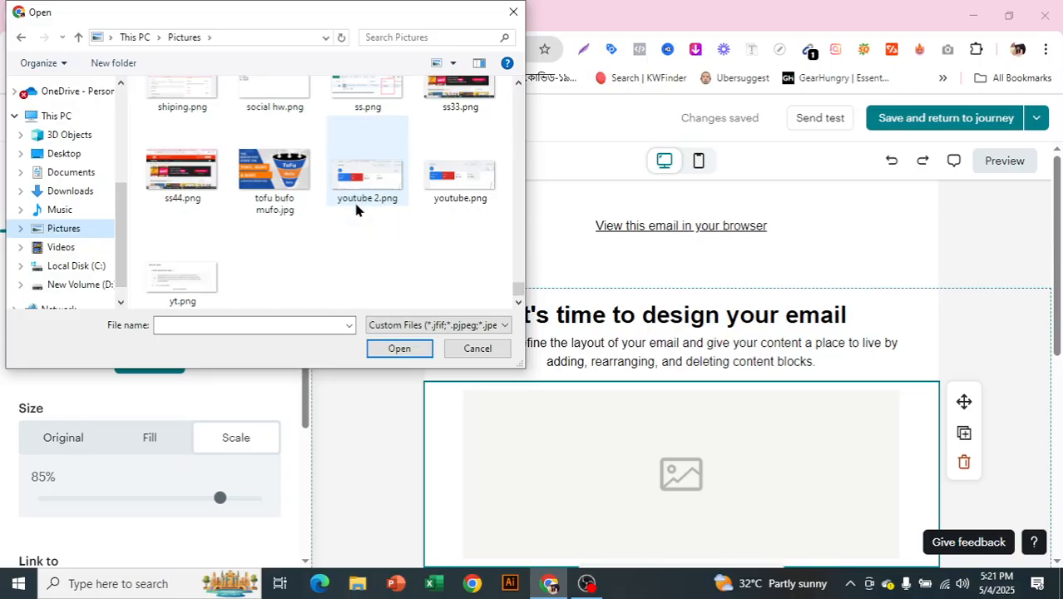
scroll(355, 217, up, 15)
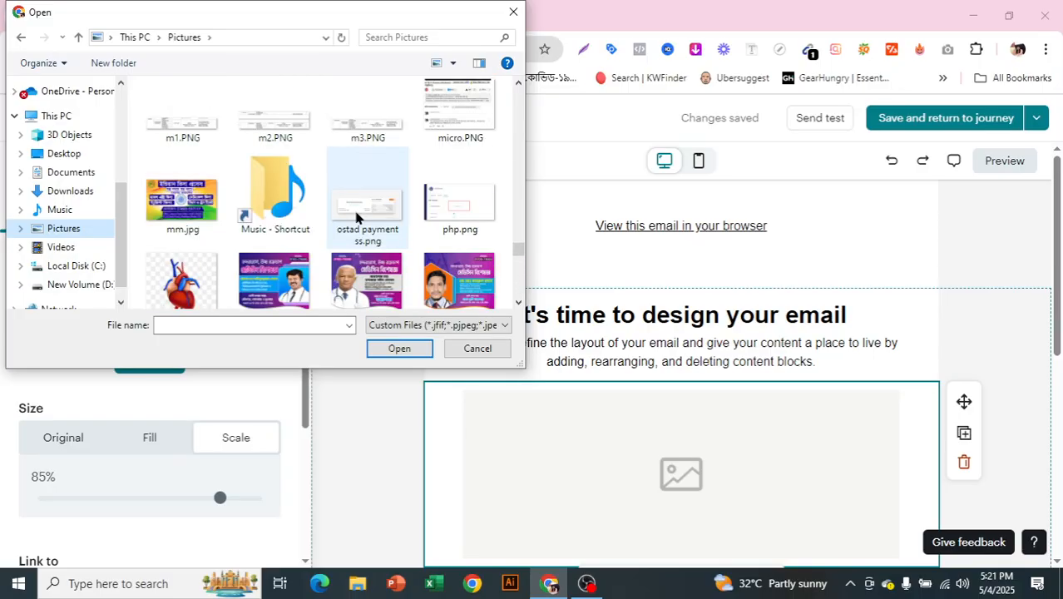
scroll(356, 217, up, 8)
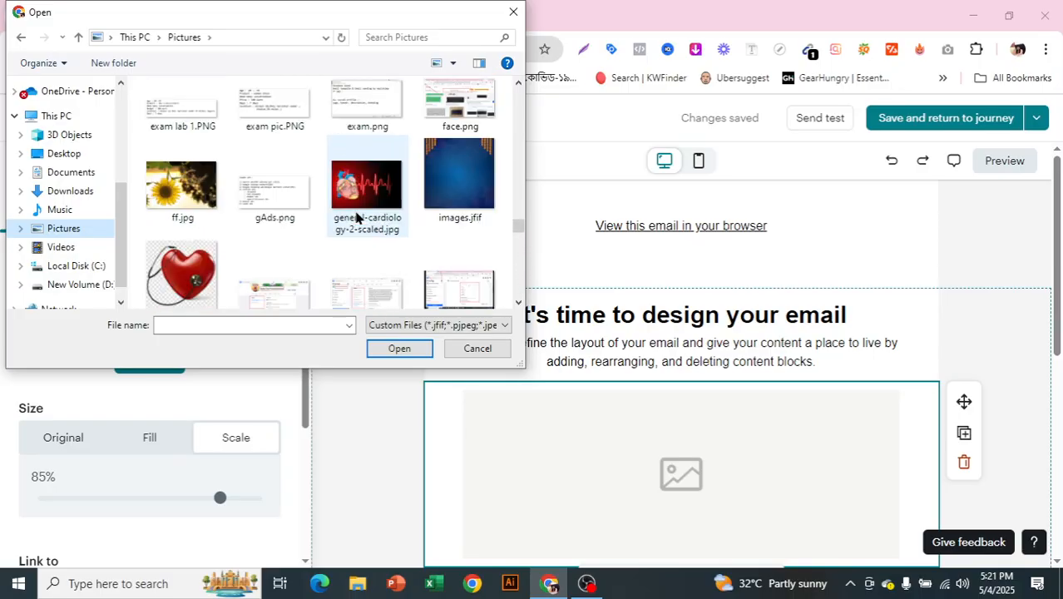
scroll(356, 217, up, 1)
click(460, 162)
click(391, 347)
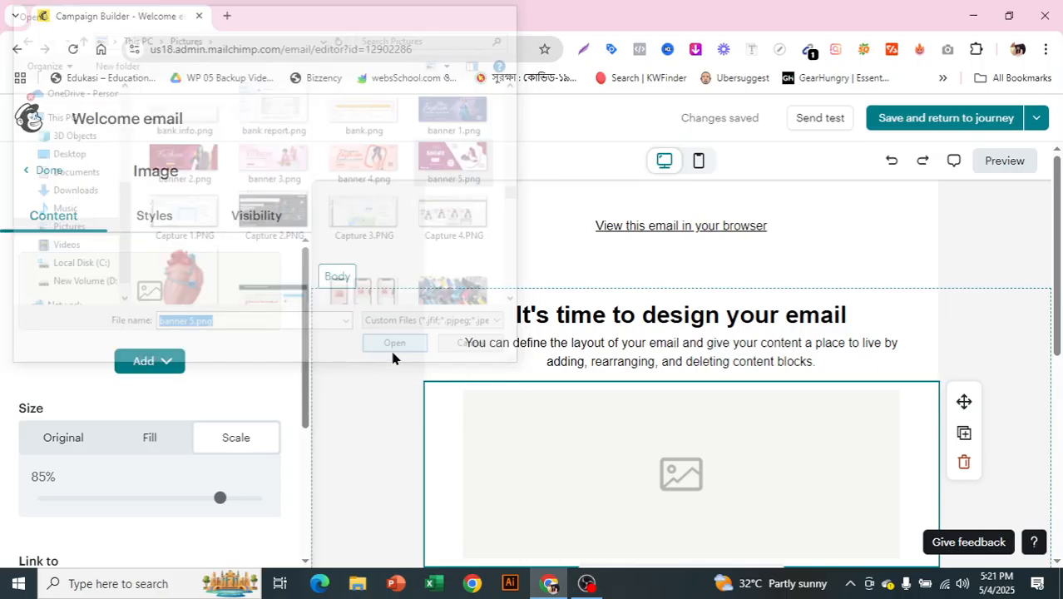
- Replace the email's placeholder heading with "Happy birthday to you"
click(858, 315)
drag(603, 316, 506, 322)
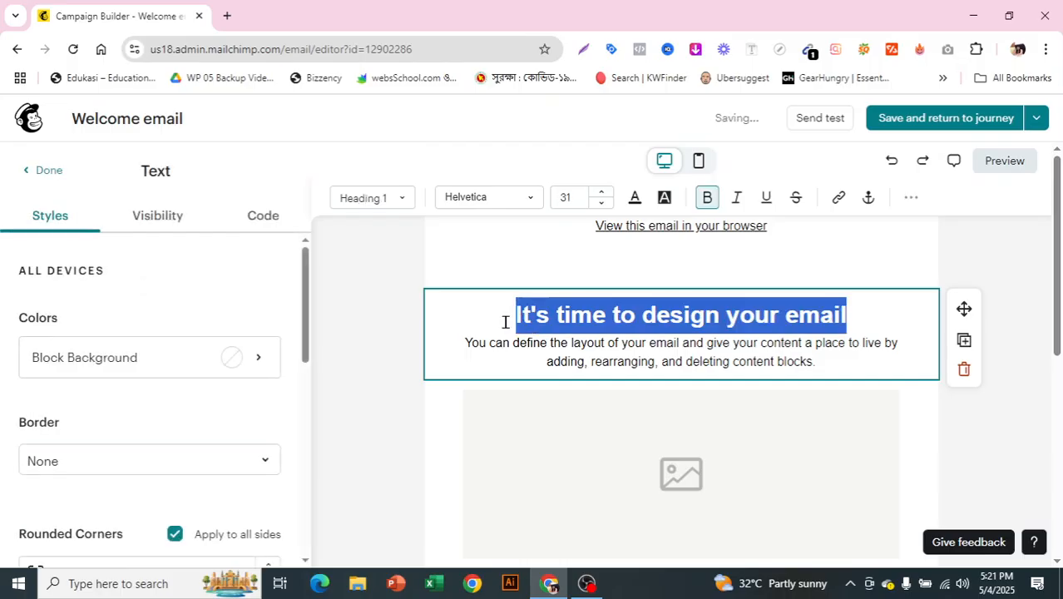
key(BackSpace)
text(H)
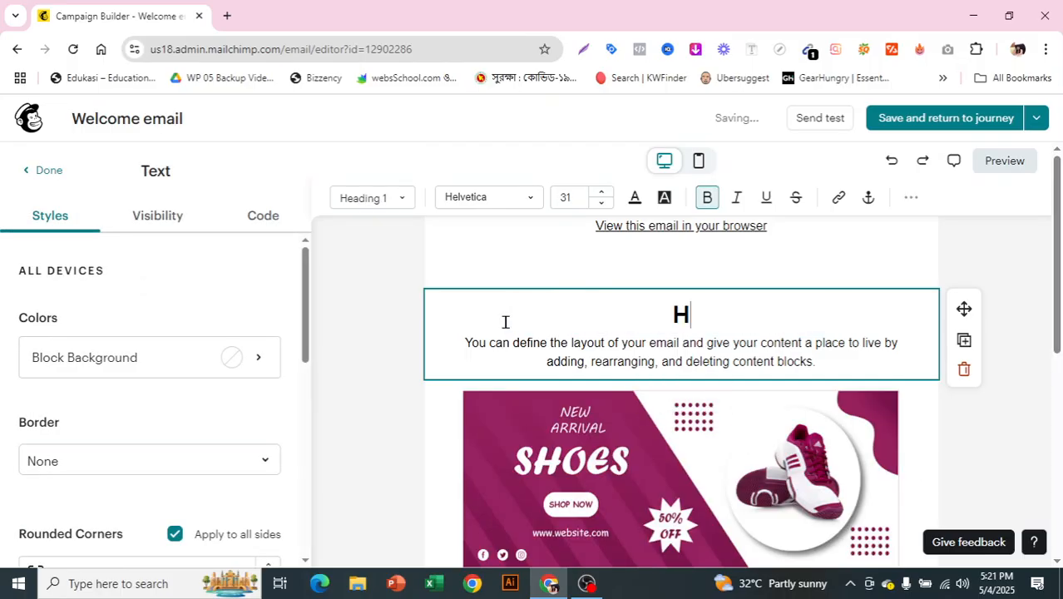
text(appy )
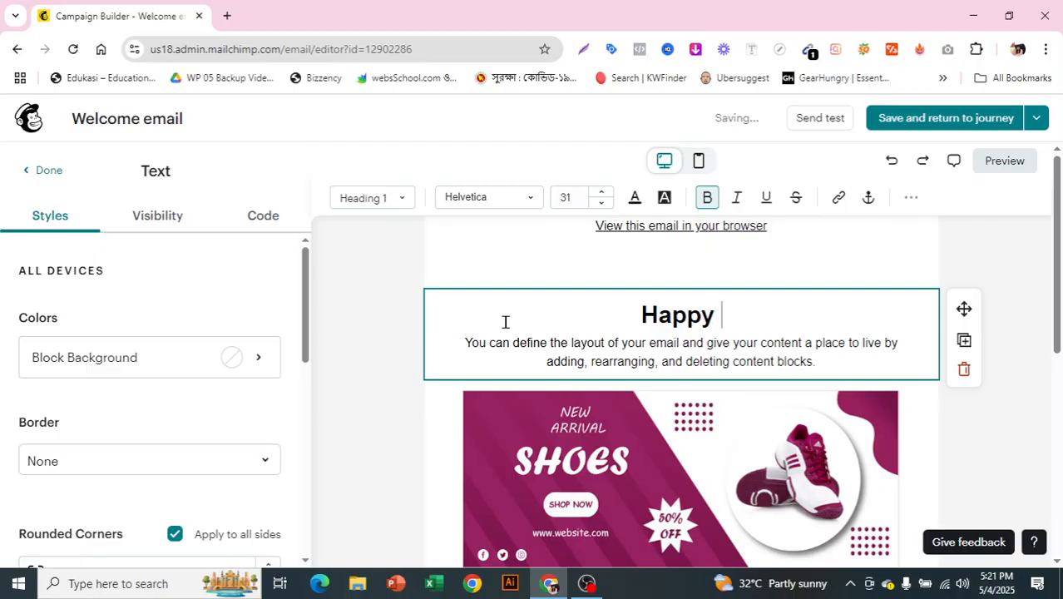
text(bir)
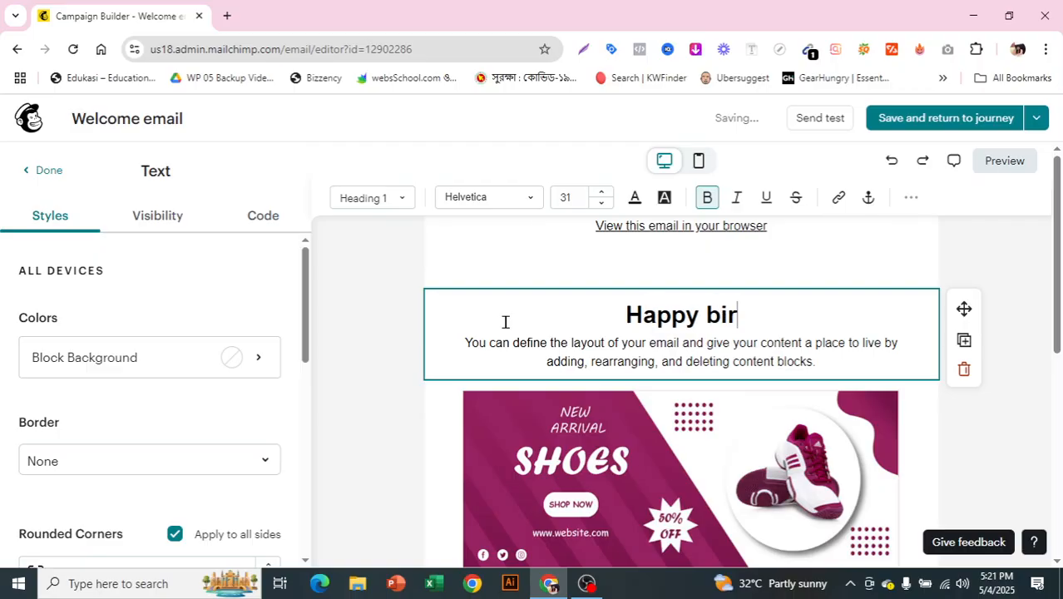
text(thday )
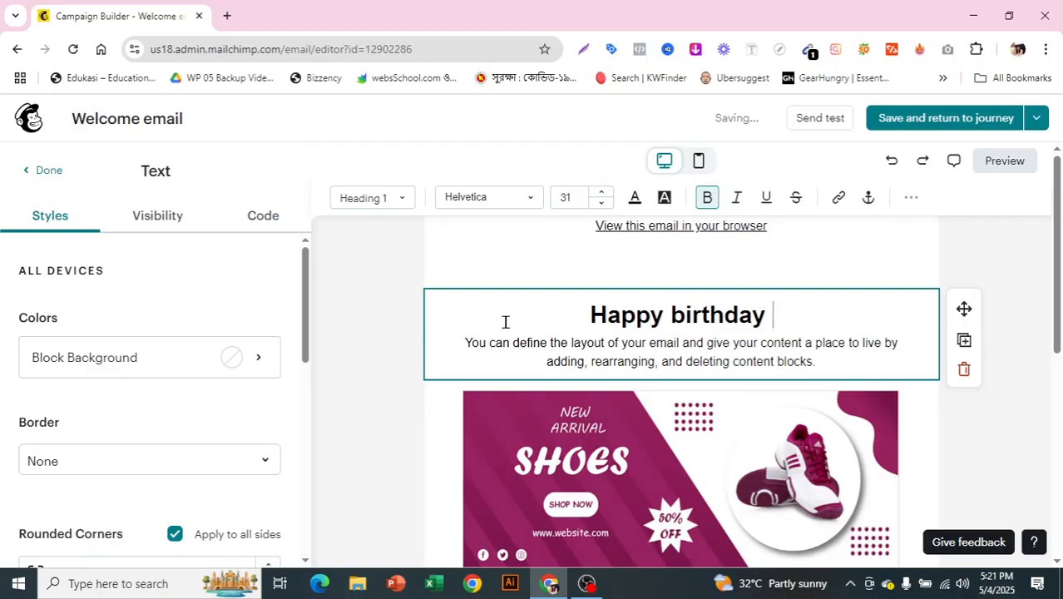
text(to you)
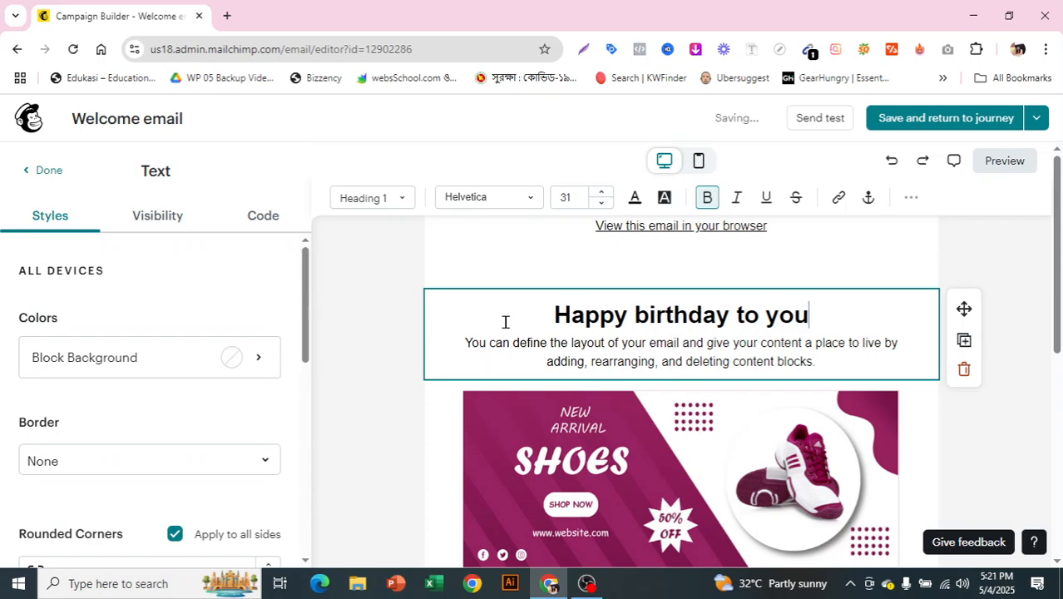
- Review the finished email layout, then save it and exit to the journey without resolving the placeholder text
scroll(832, 391, down, 1)
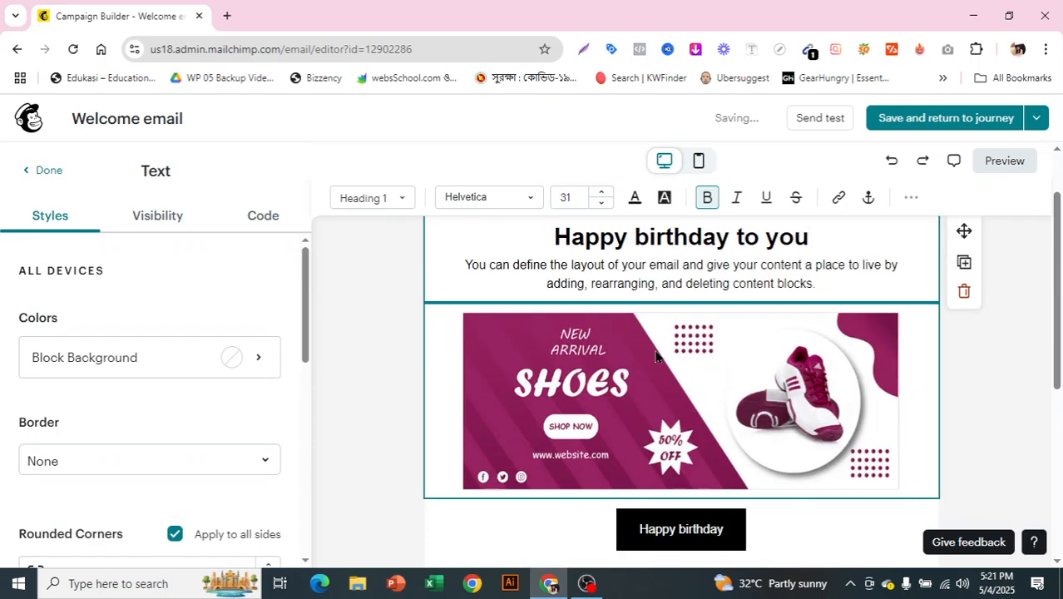
scroll(665, 495, down, 1)
scroll(663, 494, down, 1)
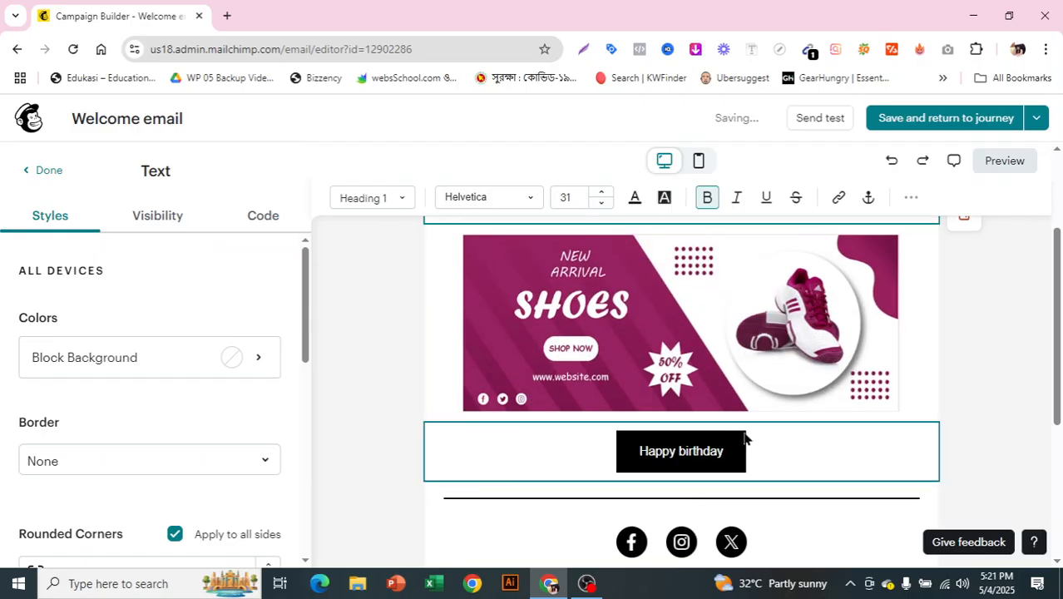
scroll(798, 441, down, 2)
scroll(748, 469, up, 5)
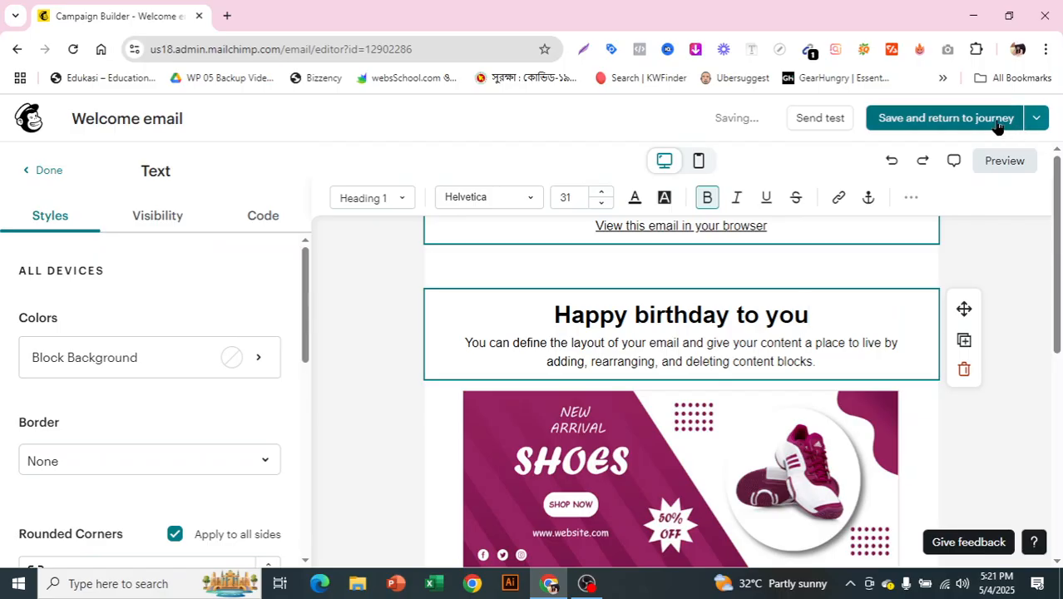
click(959, 123)
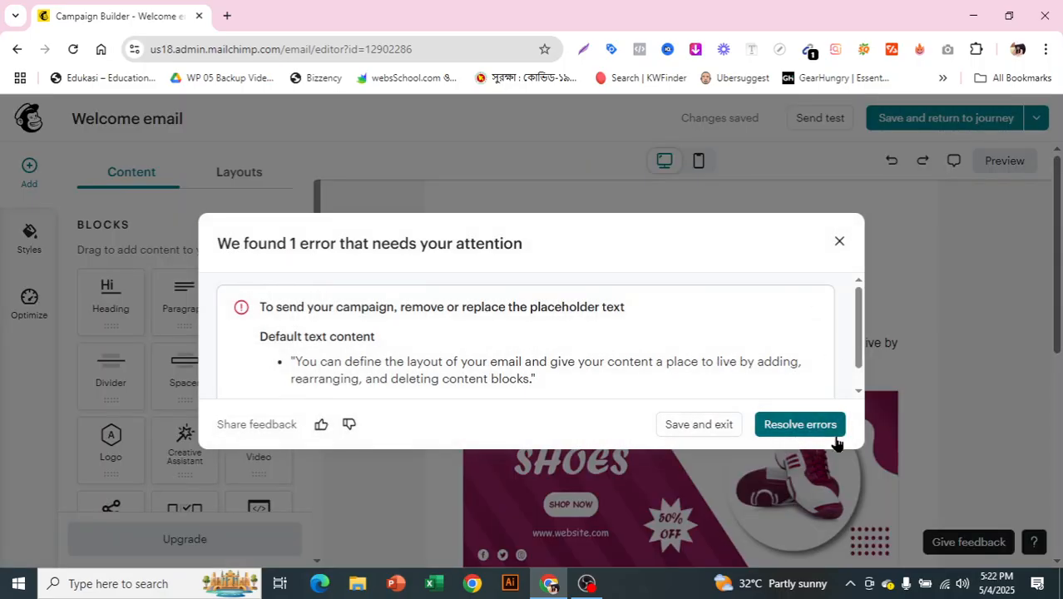
click(694, 429)
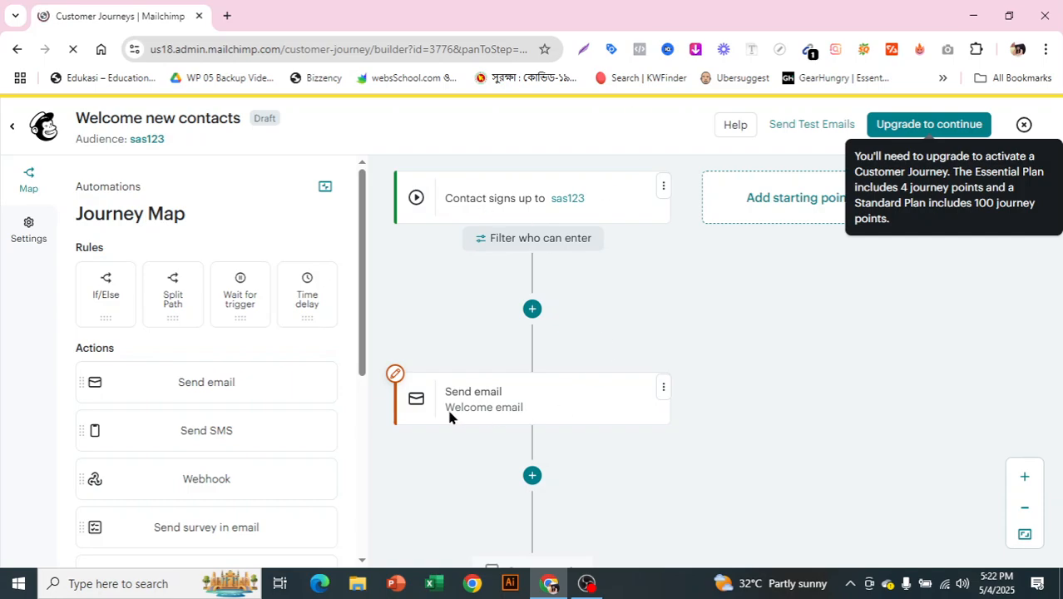
- Add an If/Else rule after the welcome email and dismiss the segment builder without choosing conditions
click(479, 386)
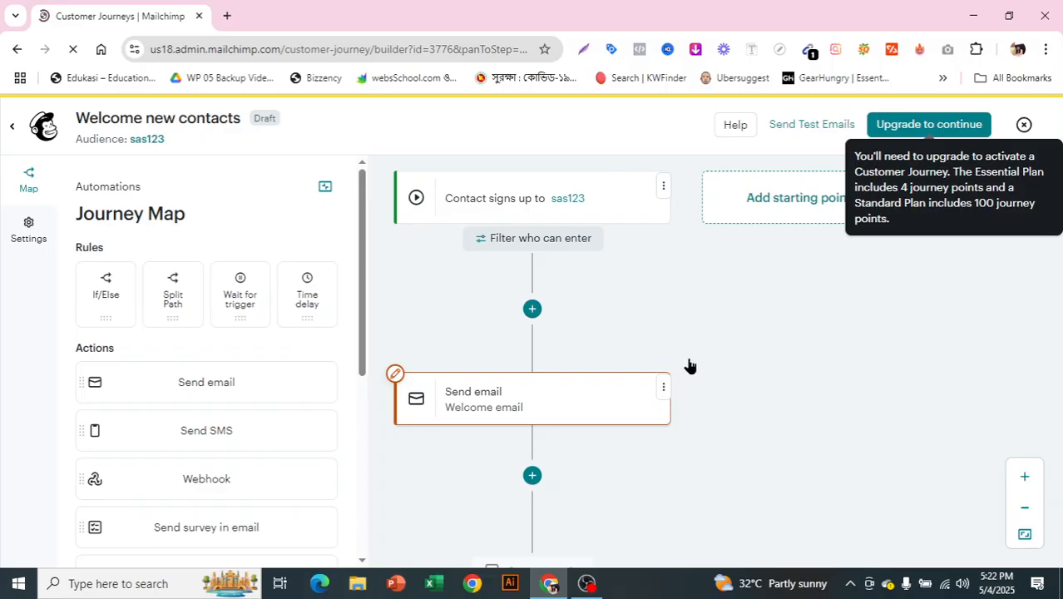
scroll(686, 360, down, 2)
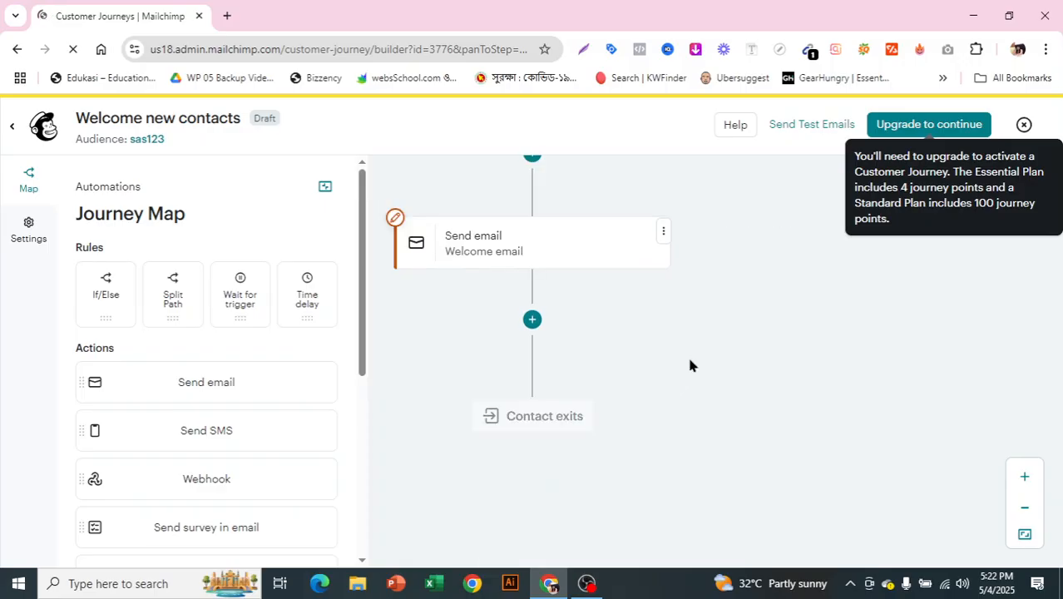
click(530, 316)
click(105, 293)
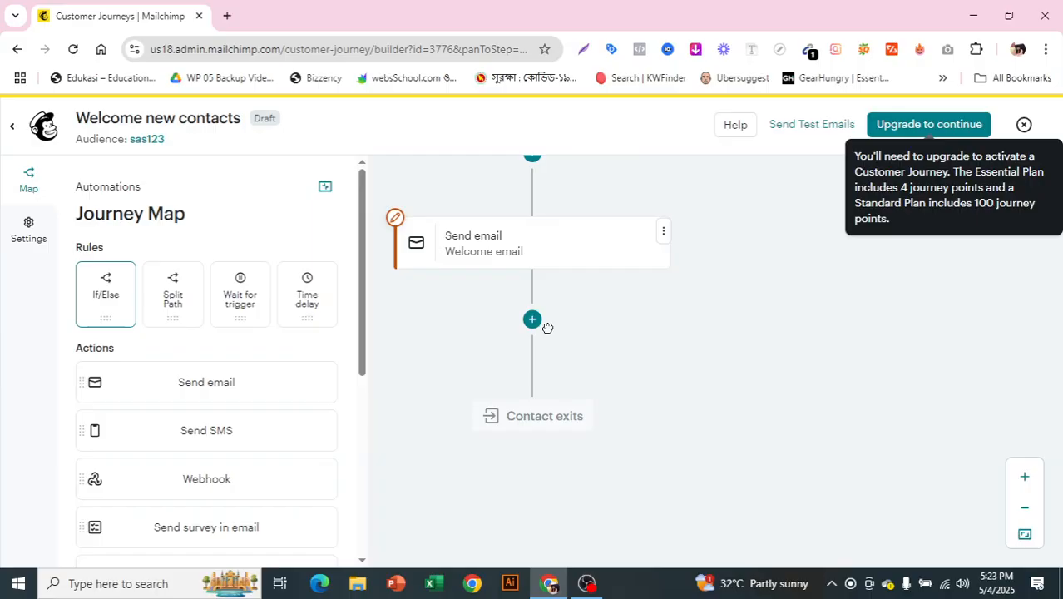
scroll(548, 329, up, 1)
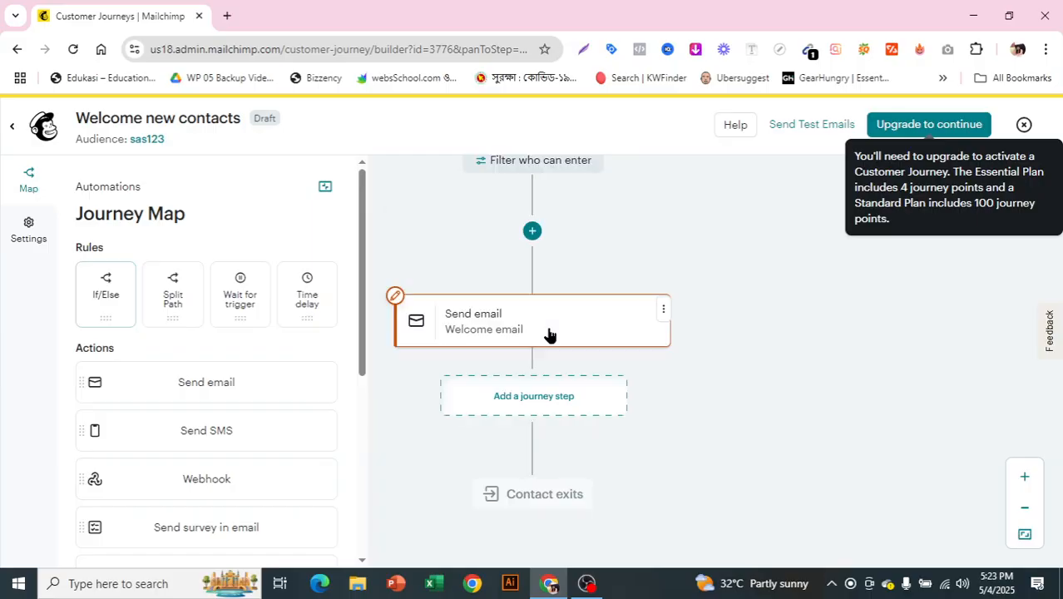
drag(113, 300, 534, 409)
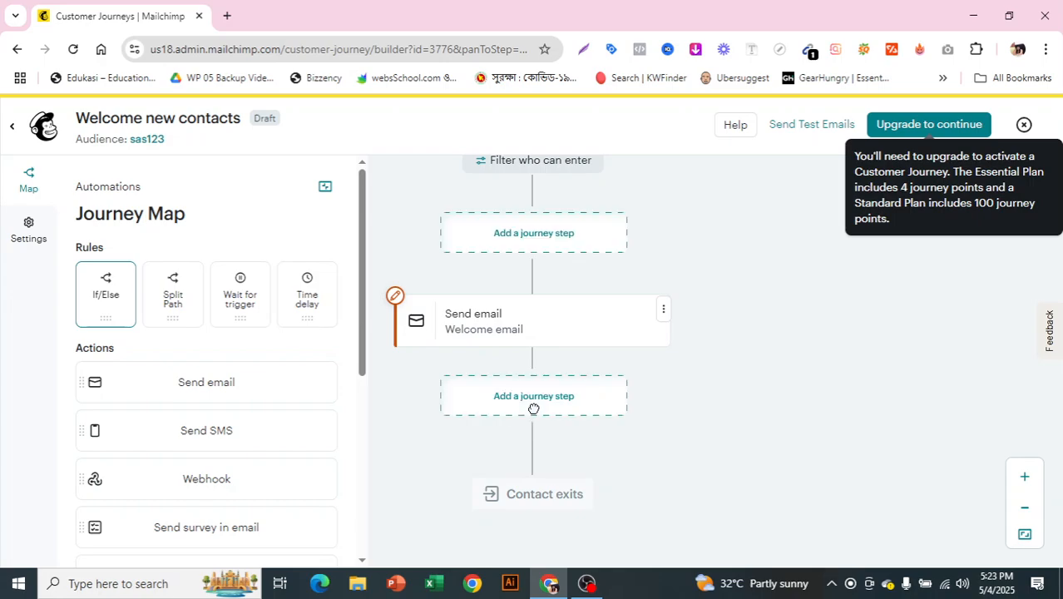
click(106, 320)
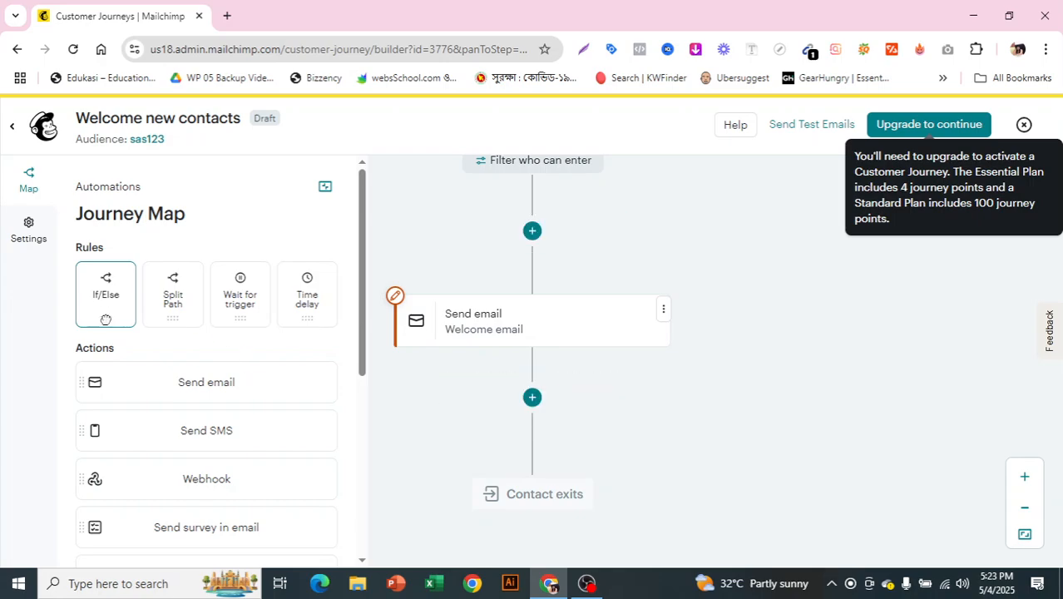
click(533, 400)
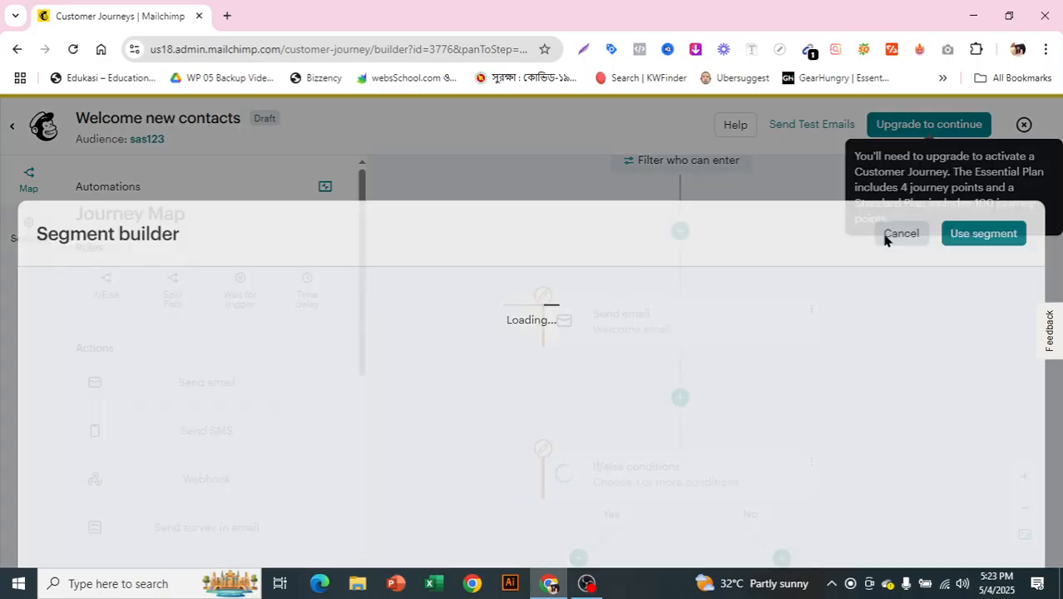
click(902, 233)
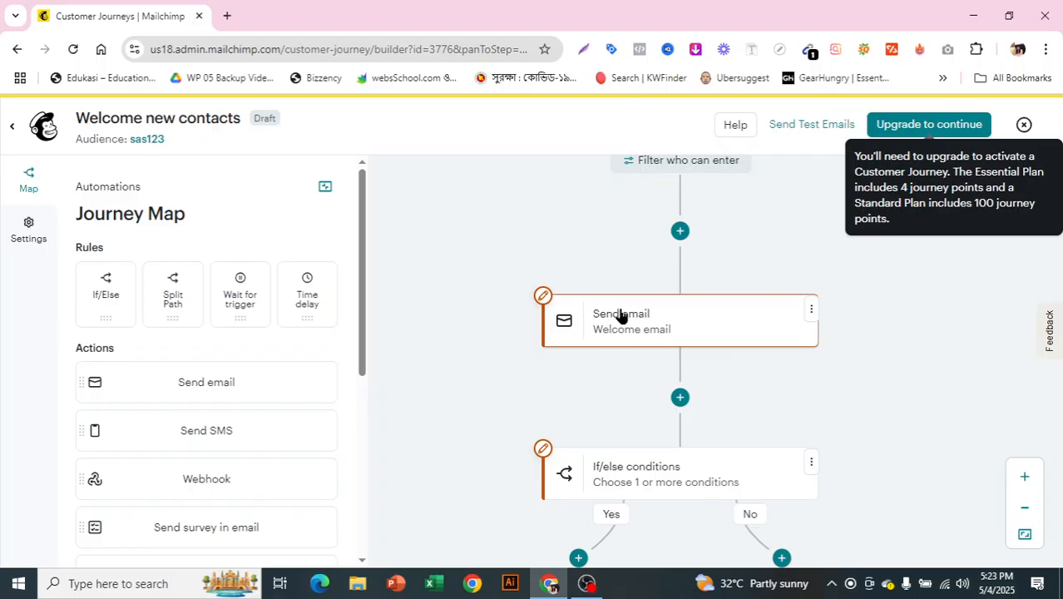
- Add a Send email action to the No branch of the If/Else rule
scroll(795, 321, down, 1)
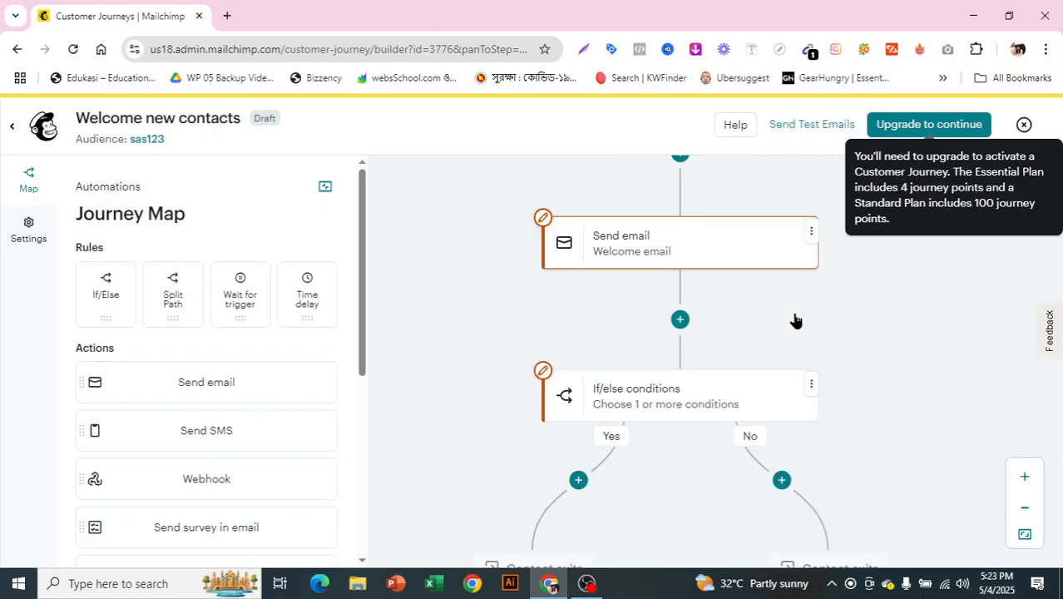
scroll(795, 320, down, 1)
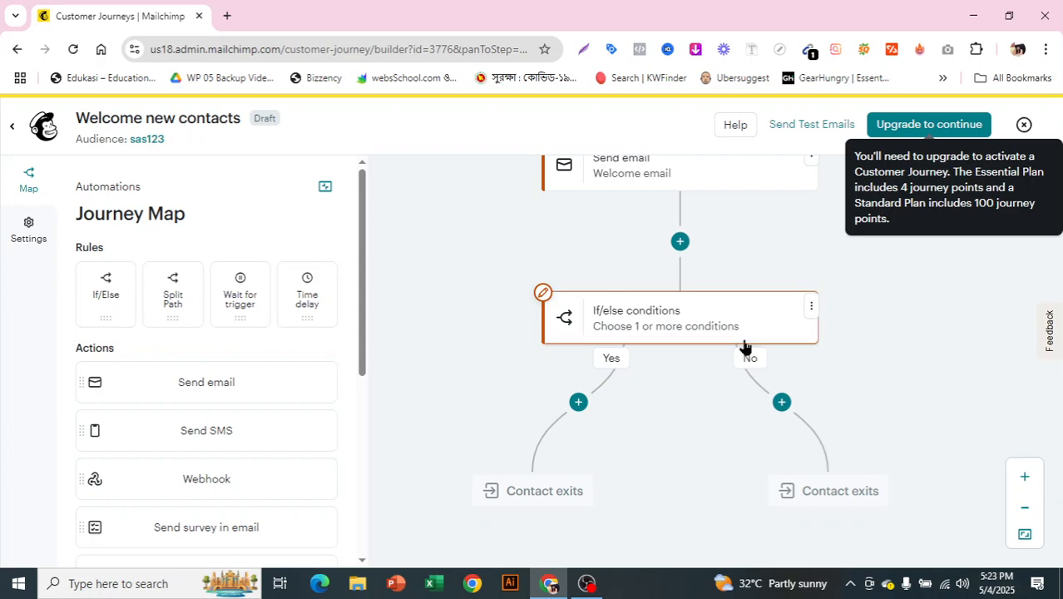
click(782, 404)
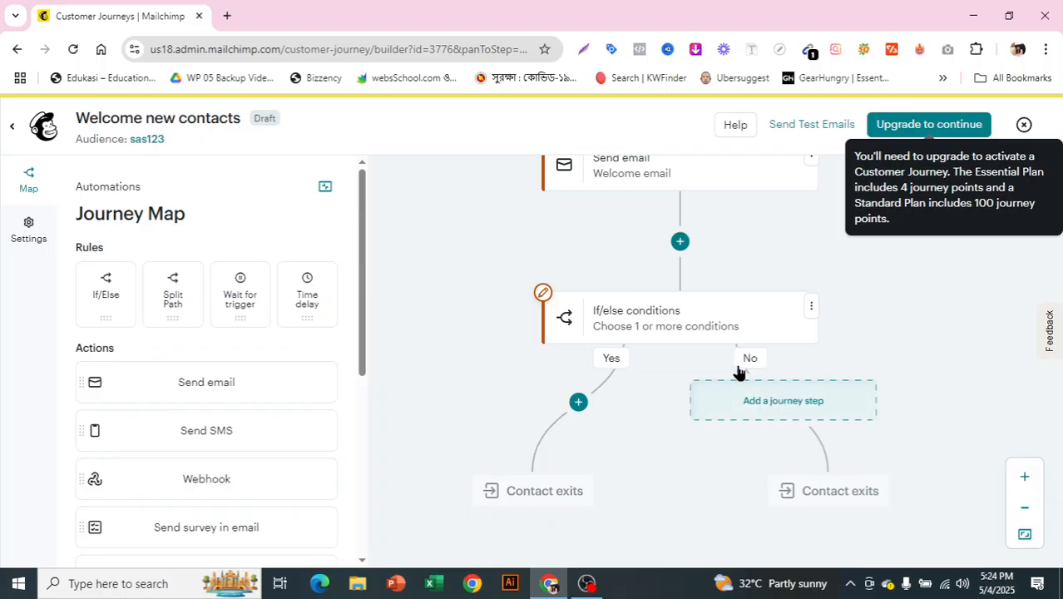
click(799, 407)
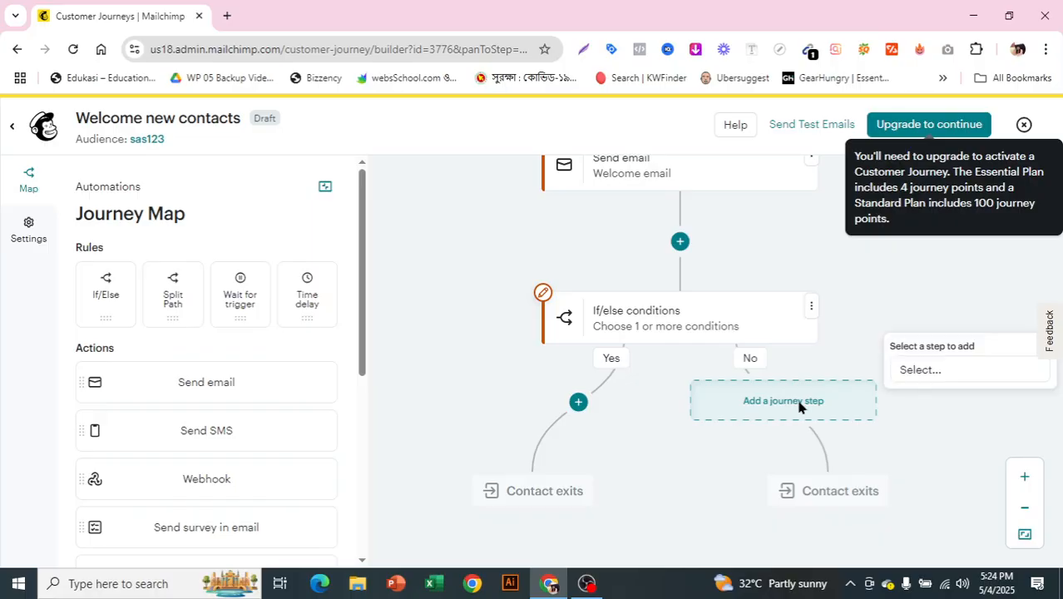
click(945, 371)
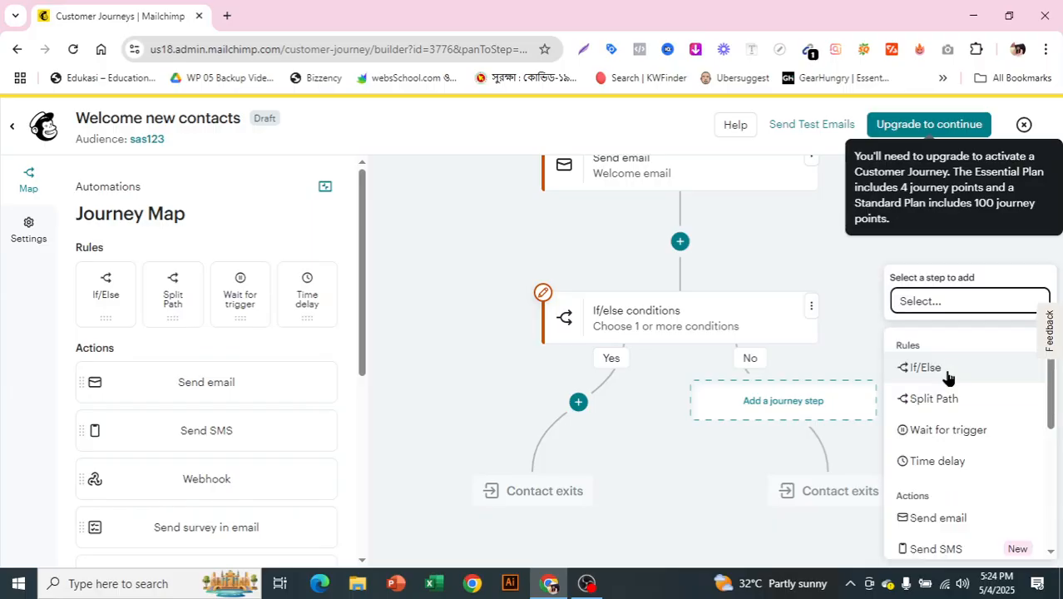
click(974, 517)
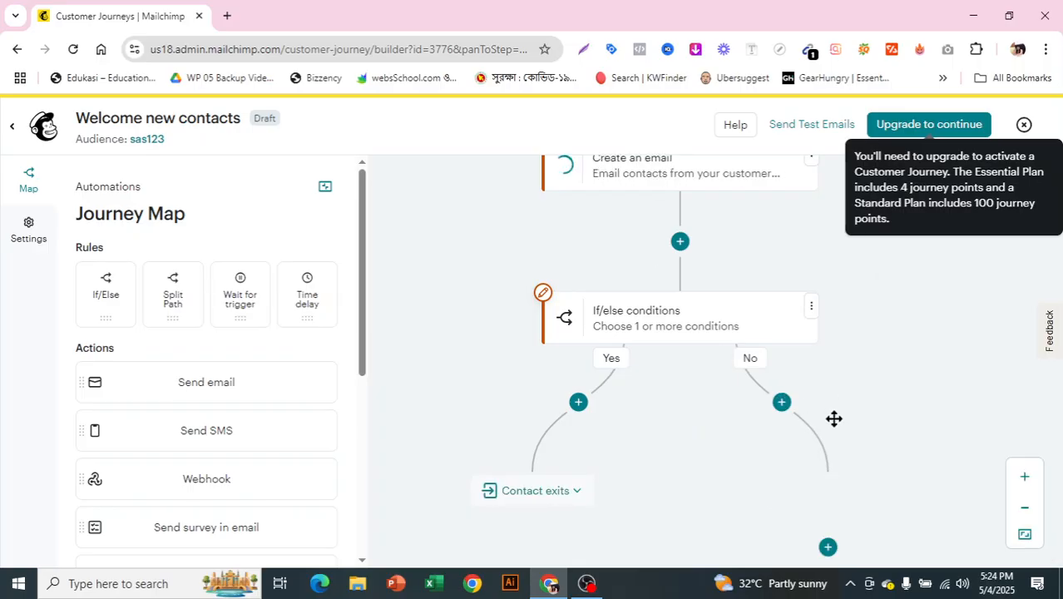
- Start designing the No branch's email by applying the free Minimal template
scroll(650, 379, down, 5)
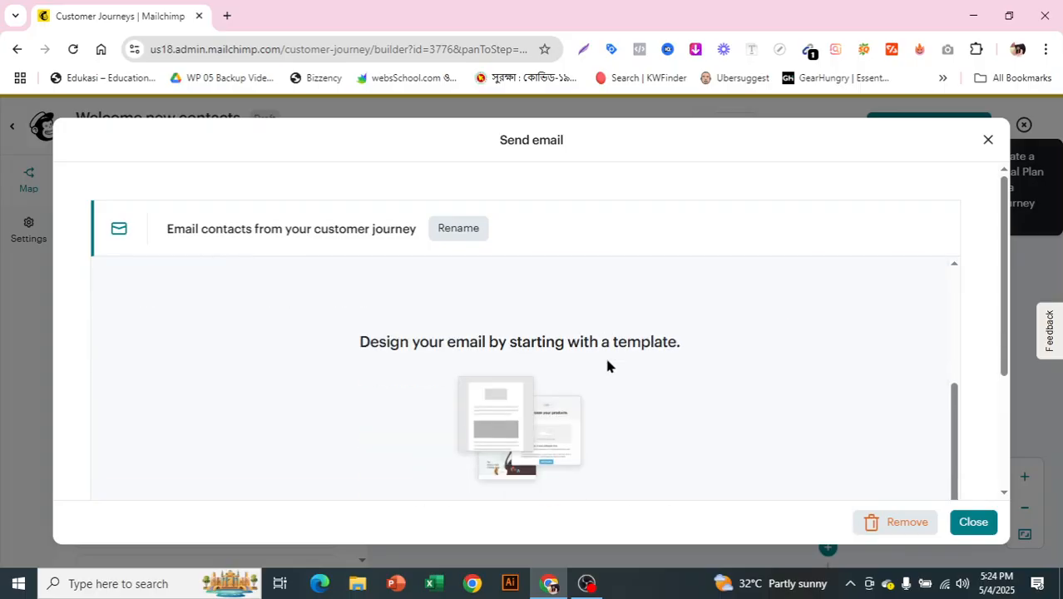
click(517, 446)
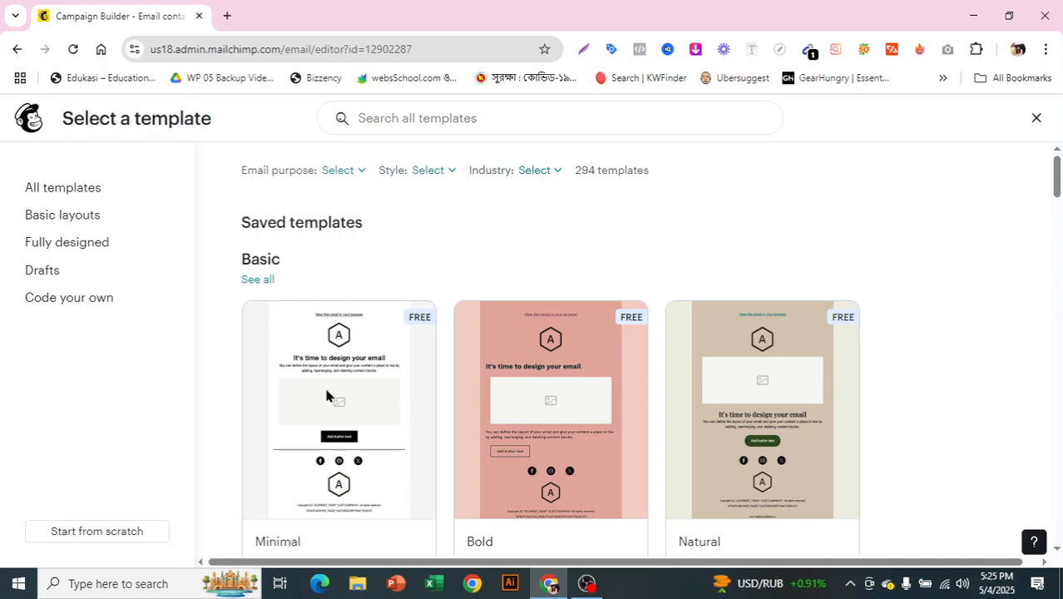
mouse_move(388, 416)
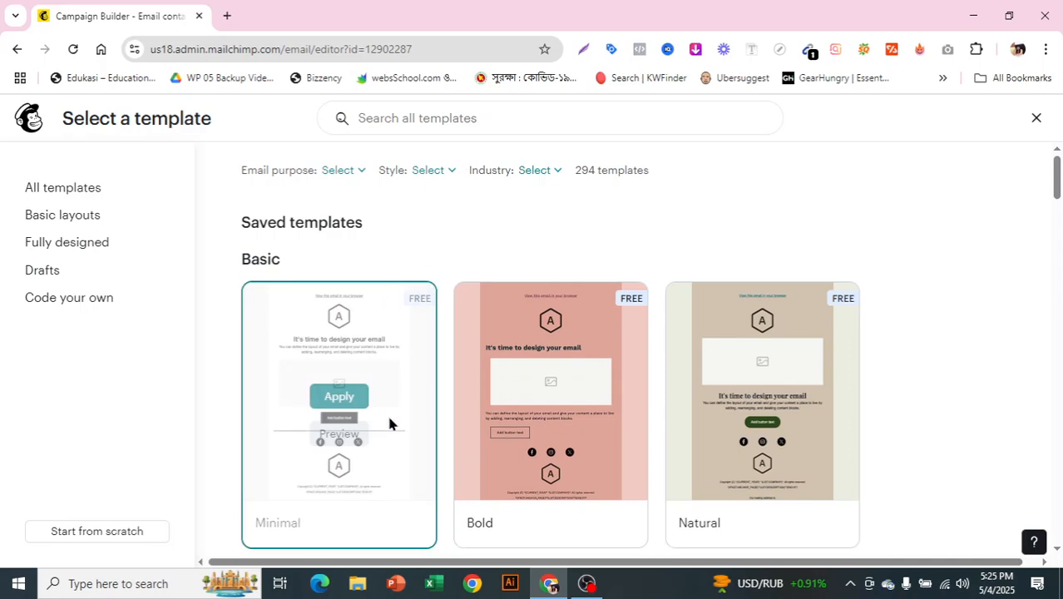
click(338, 397)
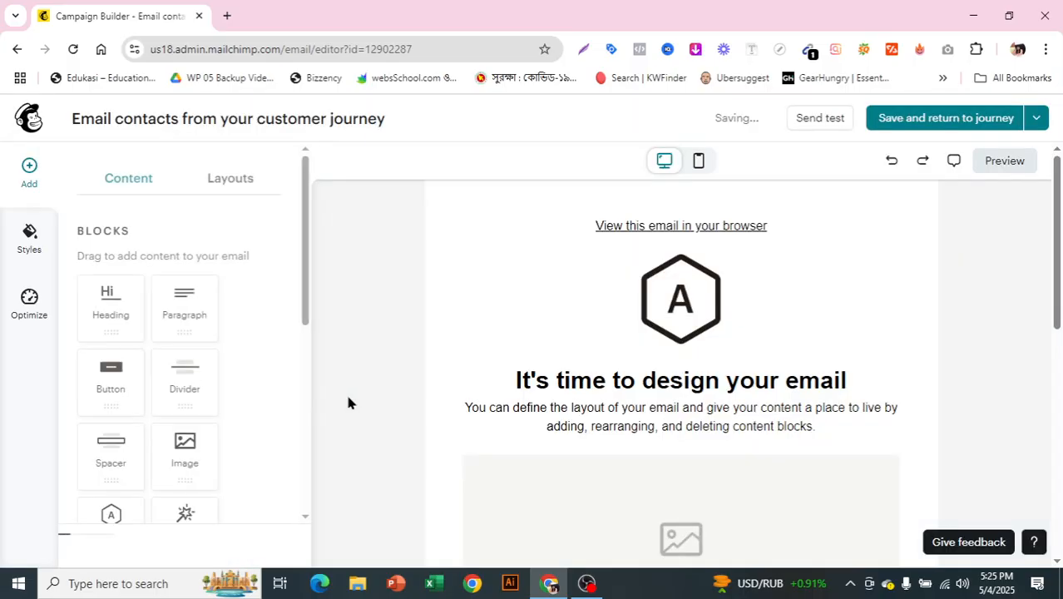
- Delete the empty image block from the email, then save the email and return to the journey
scroll(799, 333, down, 1)
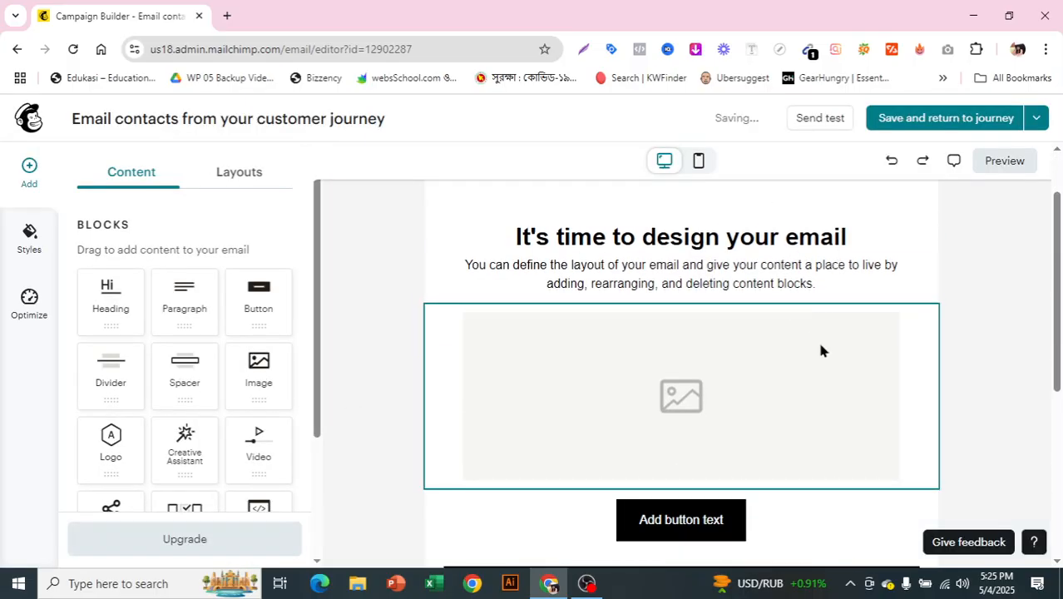
click(818, 345)
click(963, 385)
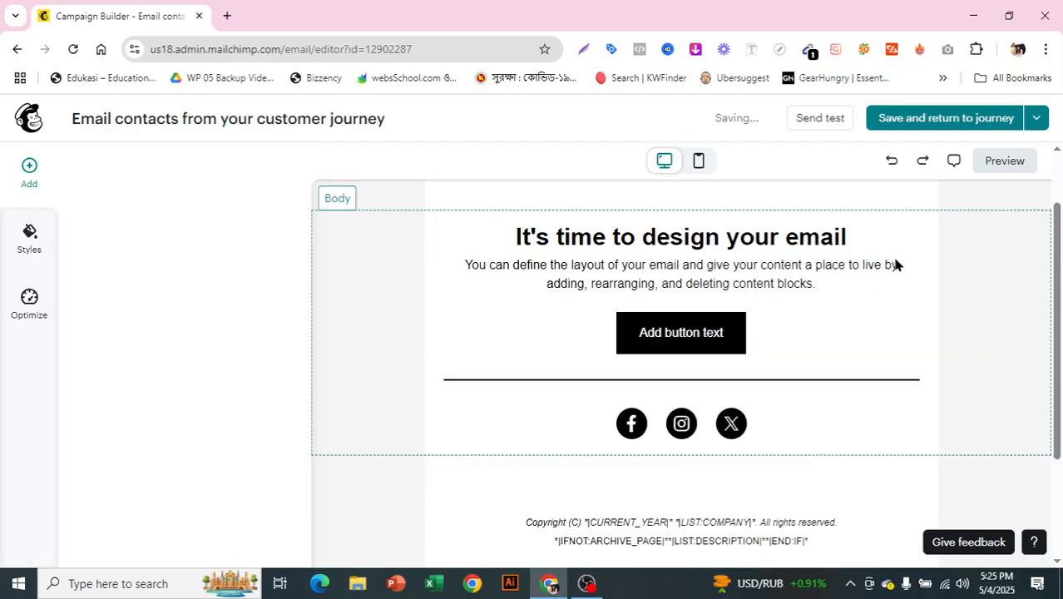
click(946, 118)
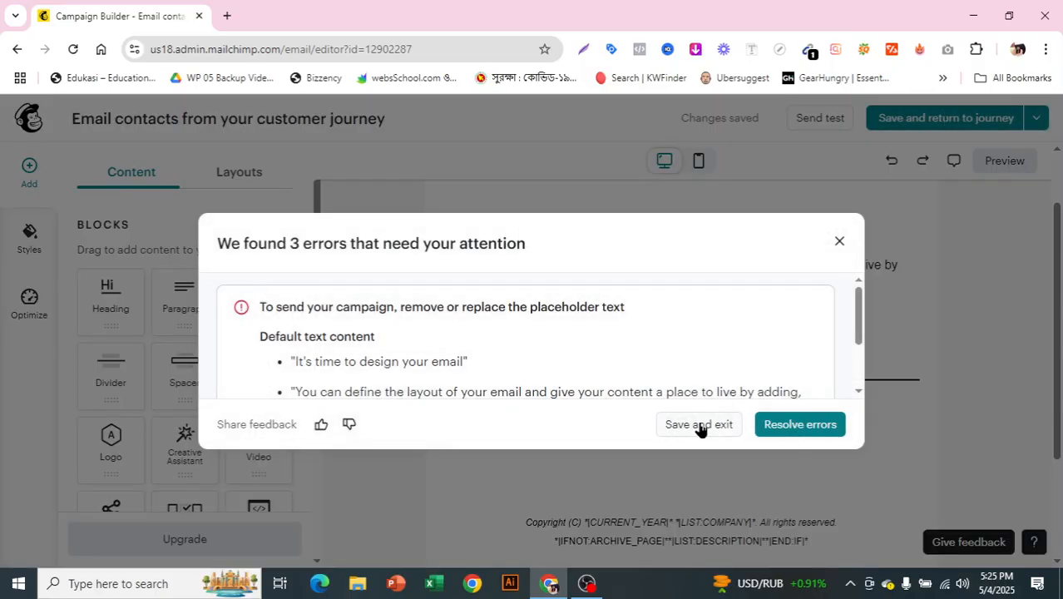
click(701, 426)
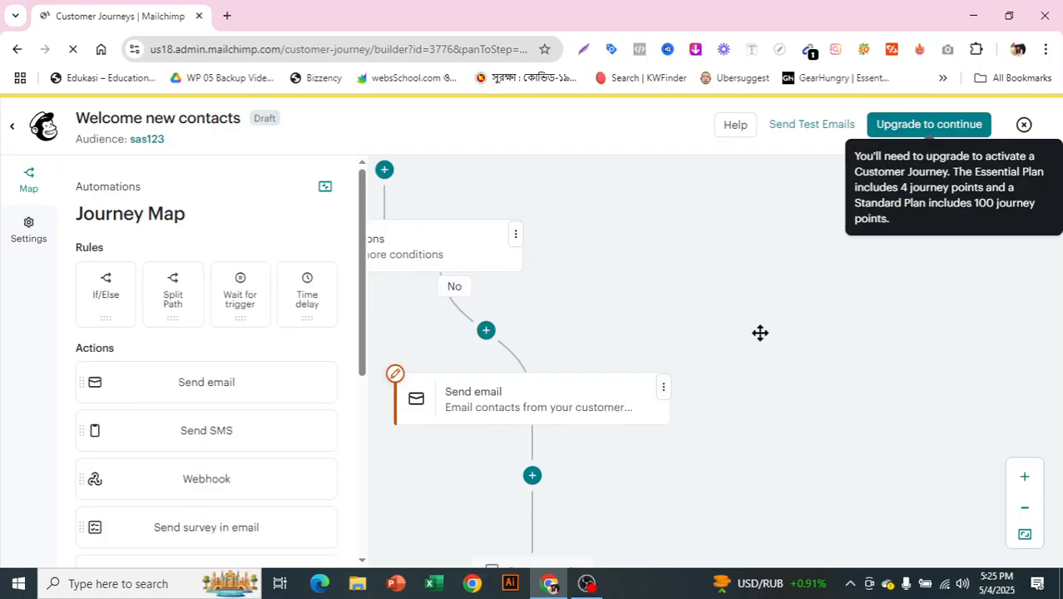
- Collapse the Journey Map list of rules and actions to widen the journey canvas
click(325, 188)
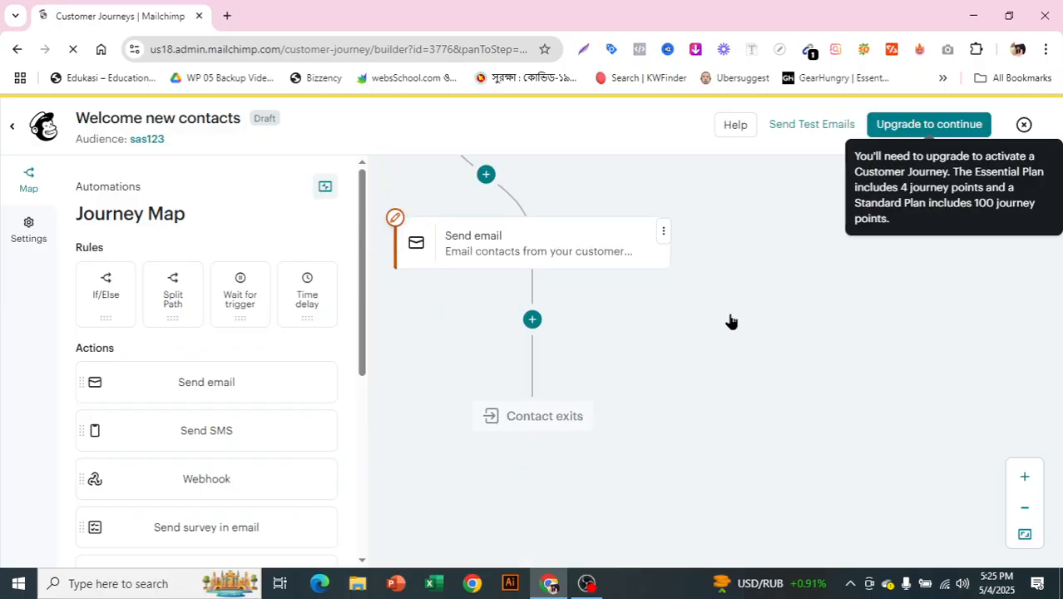
scroll(730, 321, up, 4)
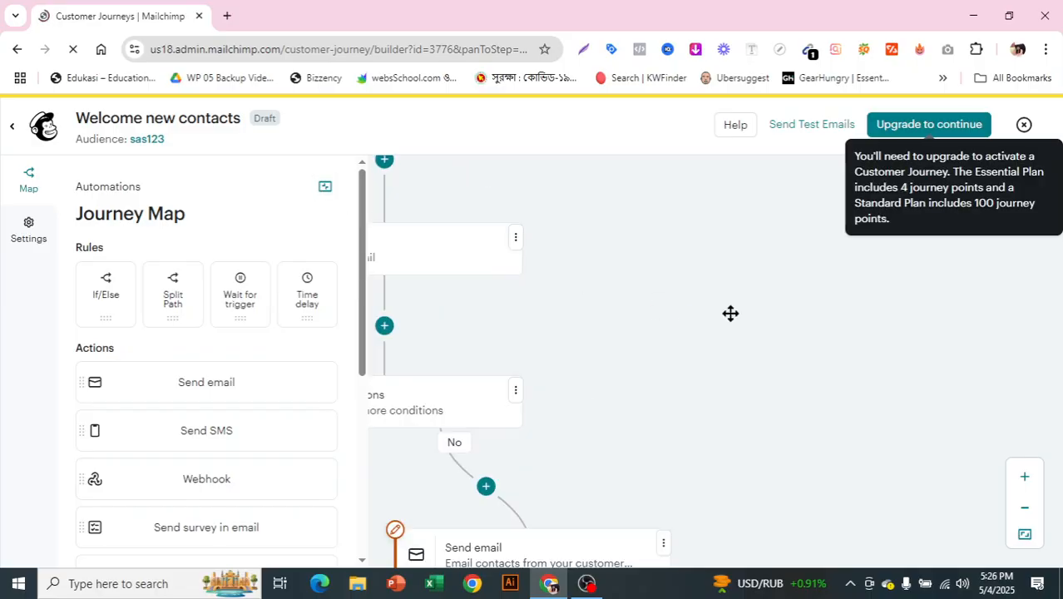
click(325, 187)
- Examine the journey flow from the sign-up starting point through the welcome email to the If/Else branches
scroll(325, 195, up, 2)
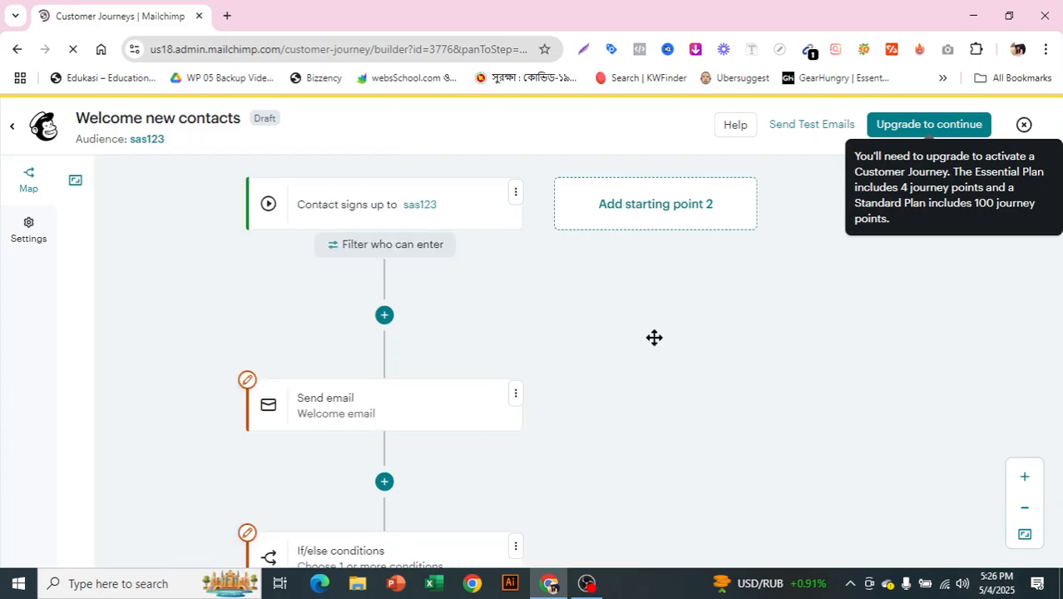
scroll(346, 202, up, 1)
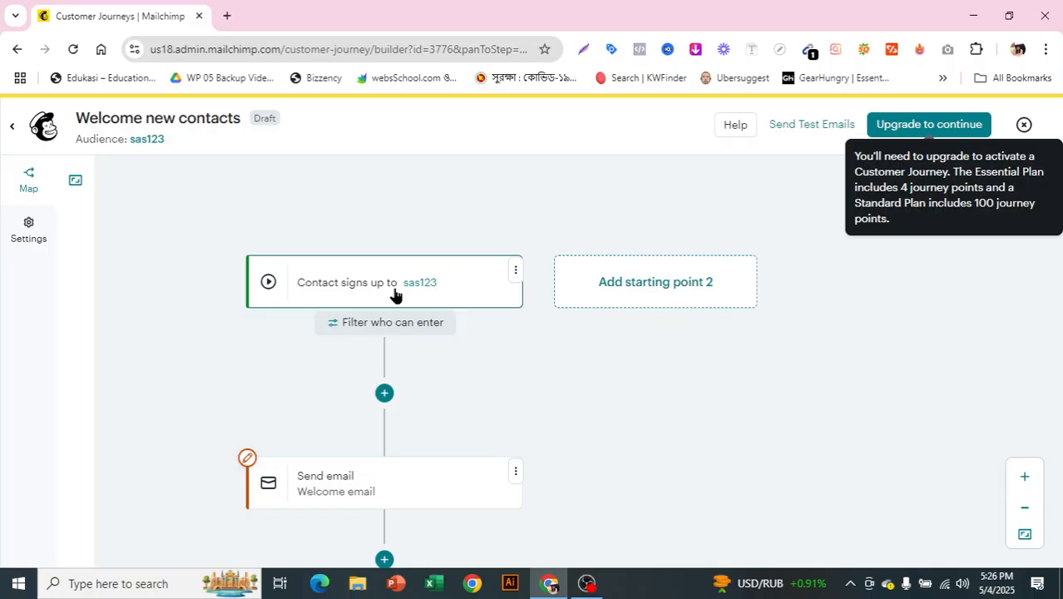
scroll(394, 370, down, 1)
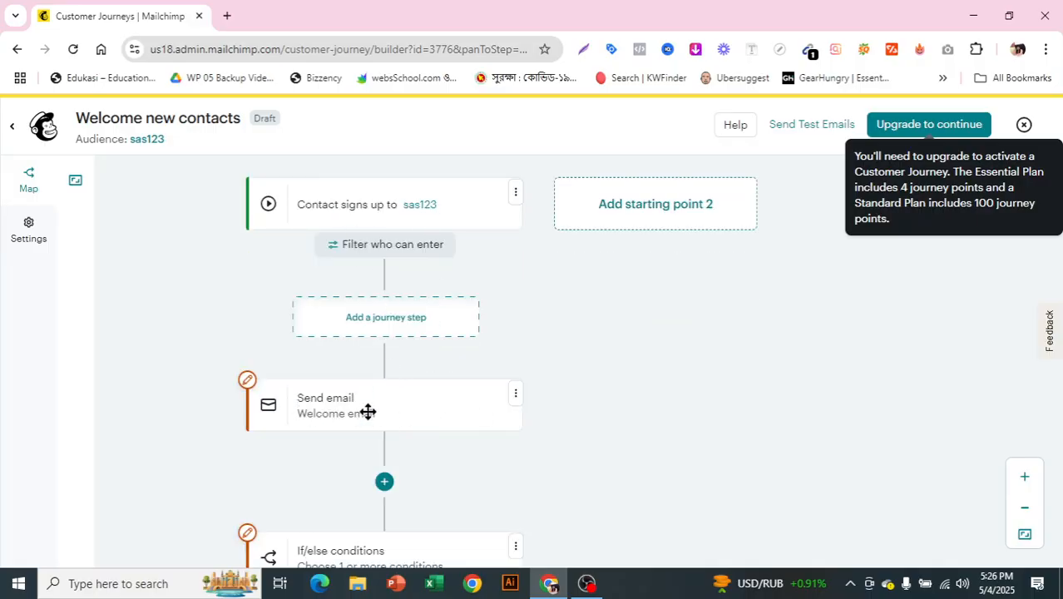
scroll(437, 375, down, 1)
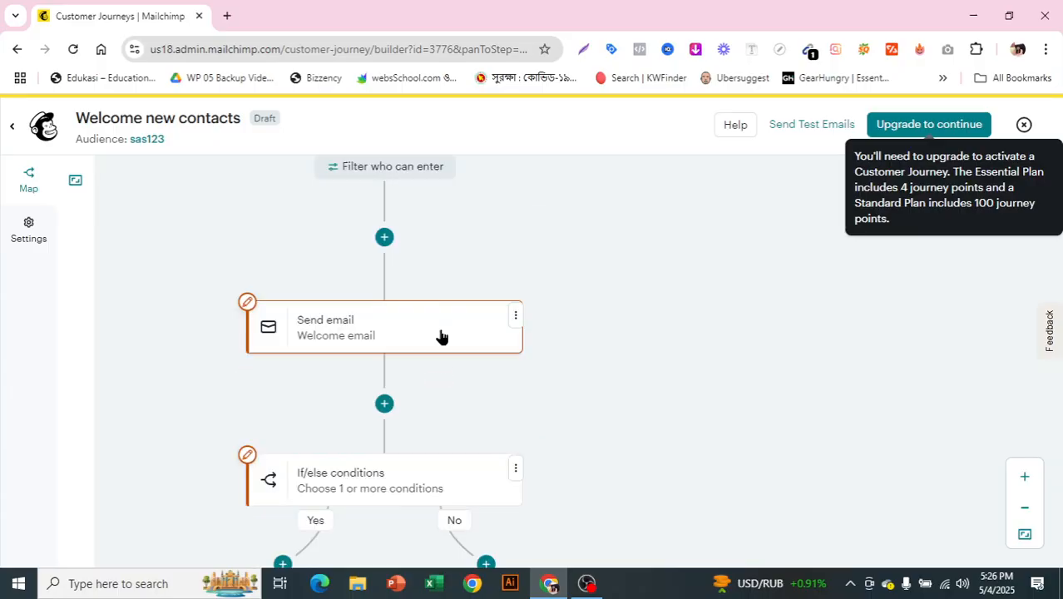
scroll(439, 345, down, 1)
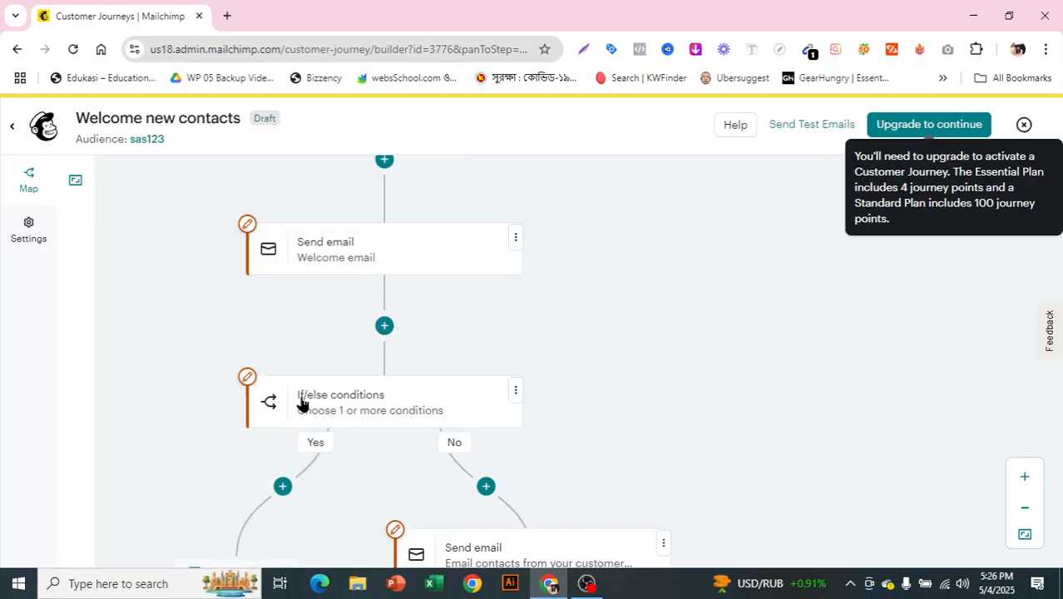
scroll(356, 382, down, 2)
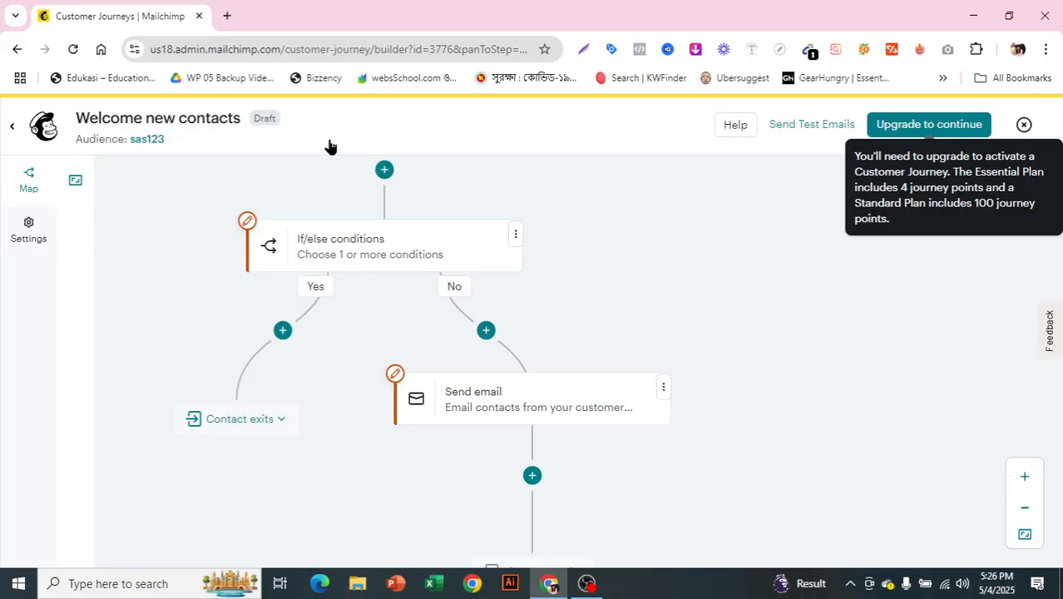
scroll(386, 237, up, 3)
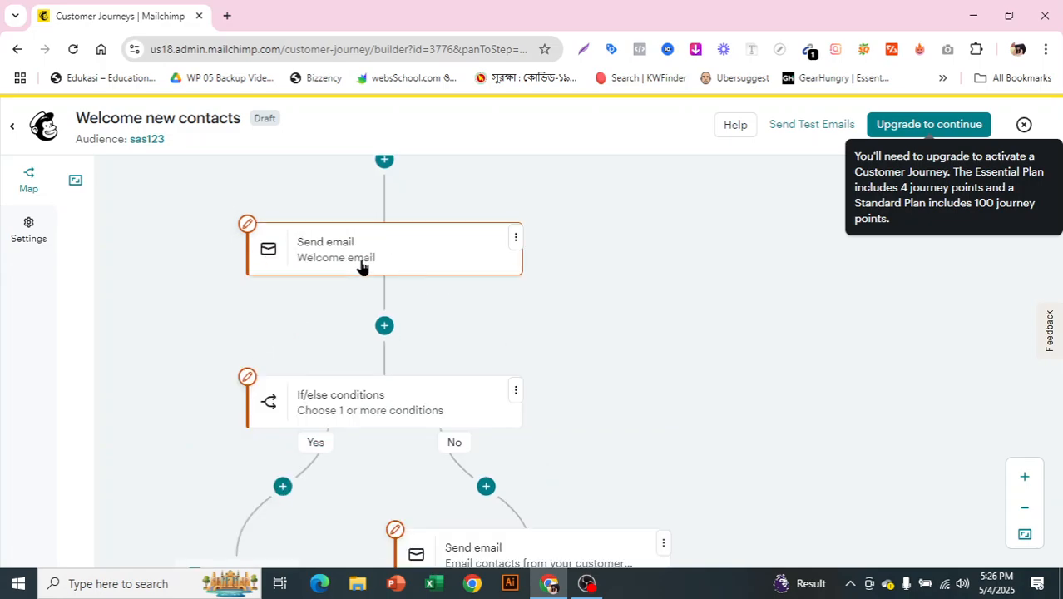
scroll(450, 278, down, 1)
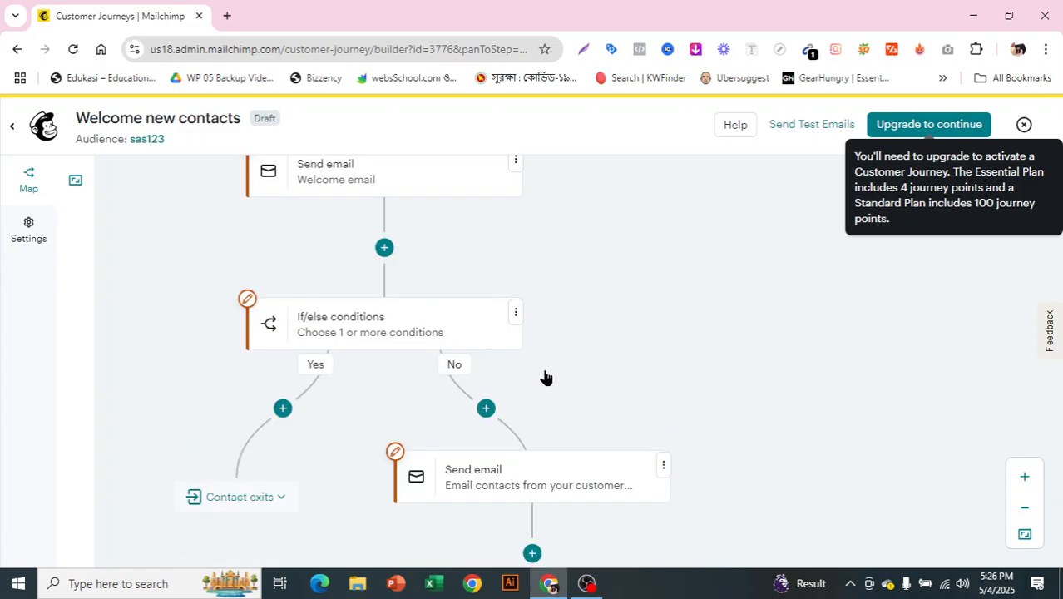
- Add a Time delay rule after the follow-up email on the If/Else No branch
scroll(508, 509, down, 1)
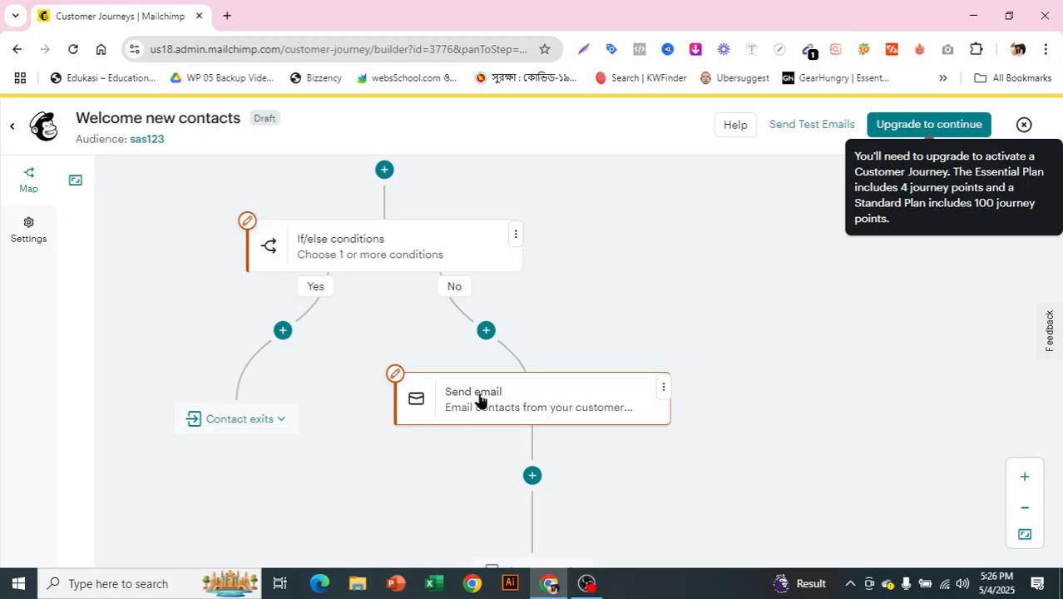
scroll(563, 409, down, 2)
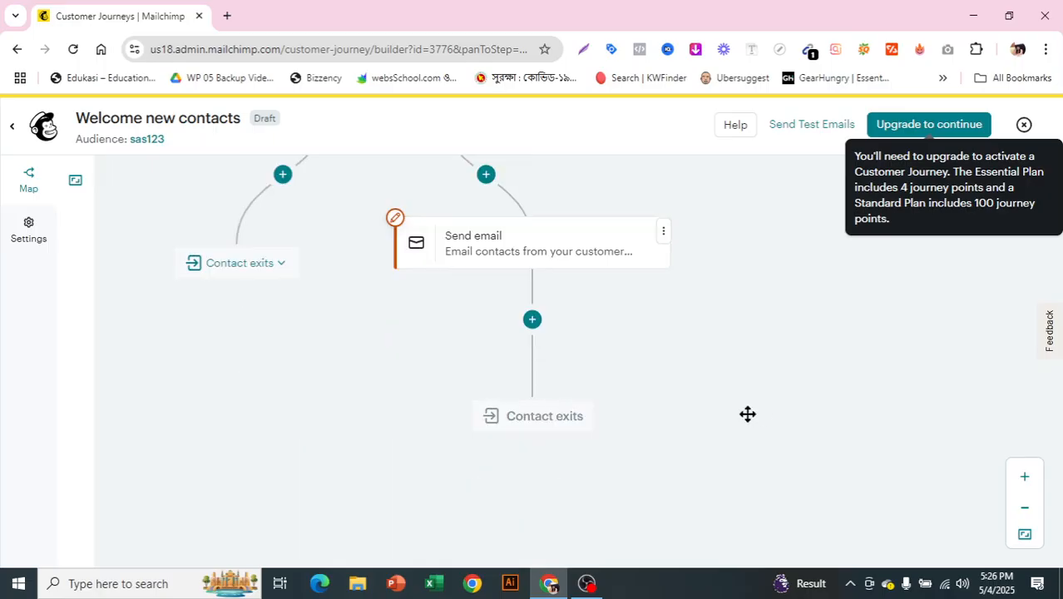
click(534, 320)
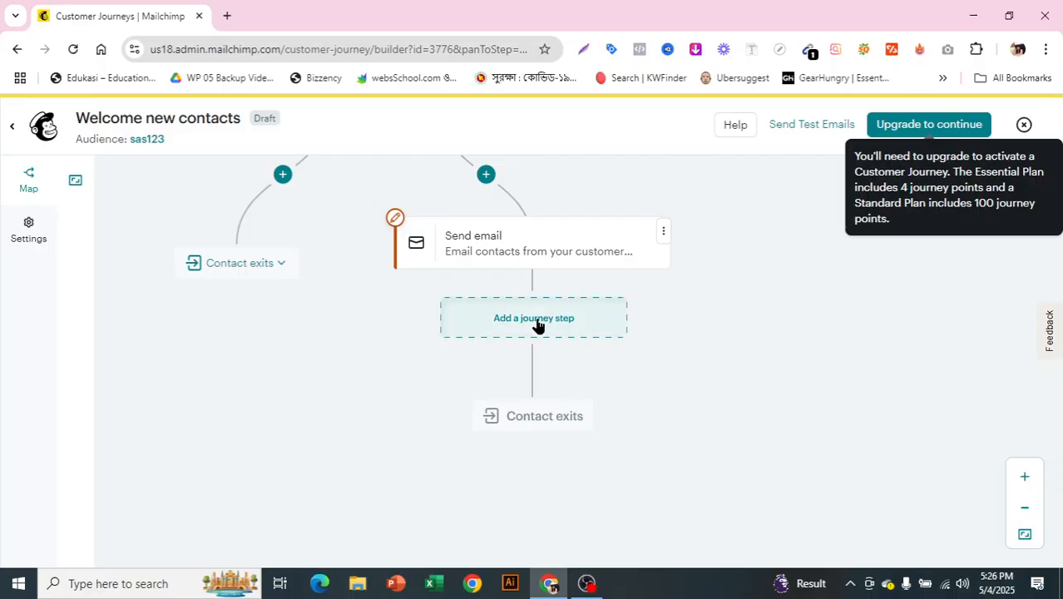
click(537, 324)
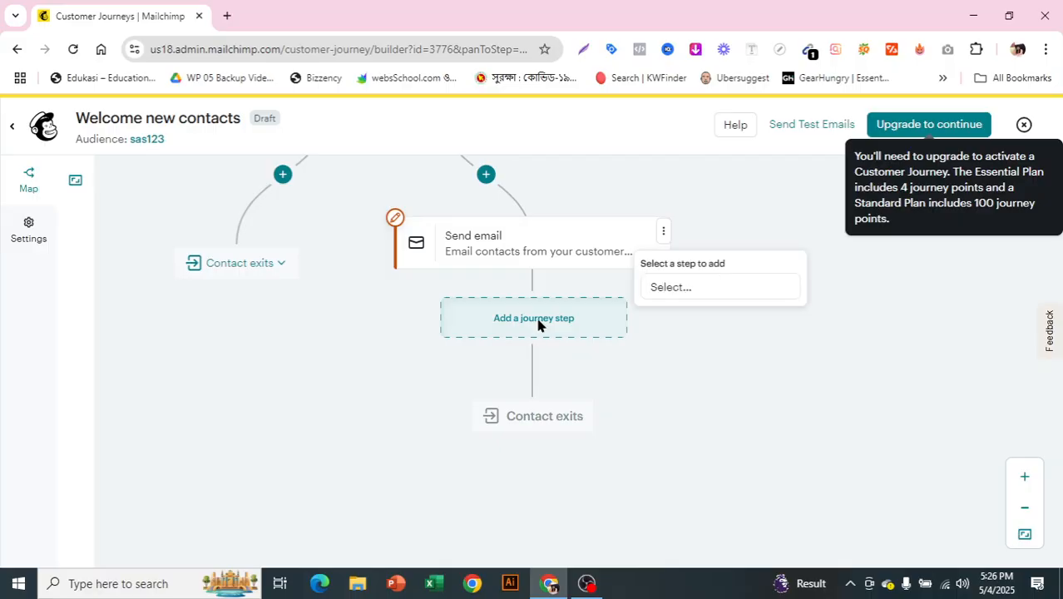
click(691, 290)
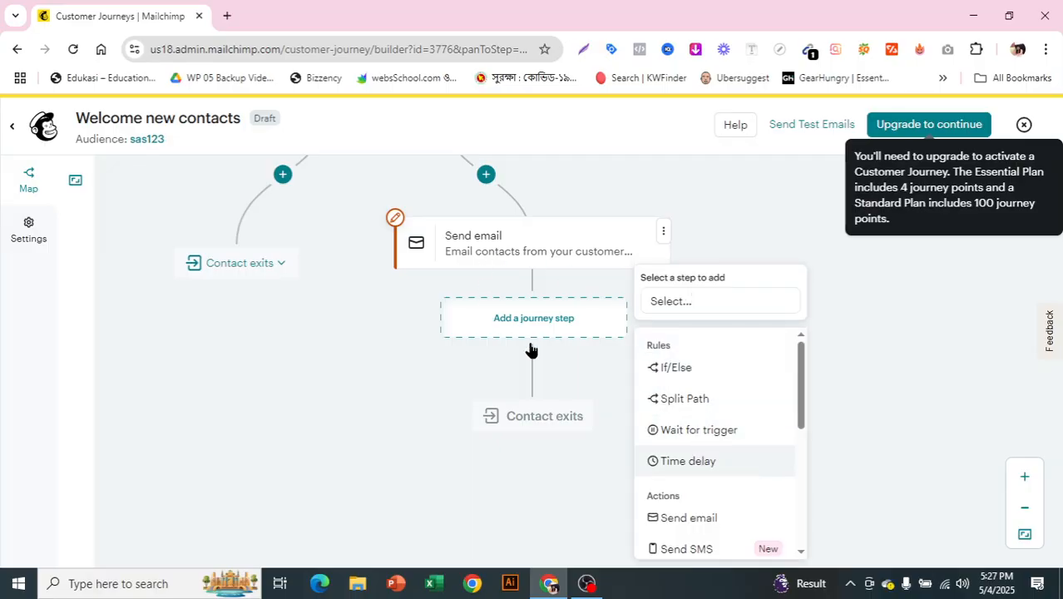
click(688, 460)
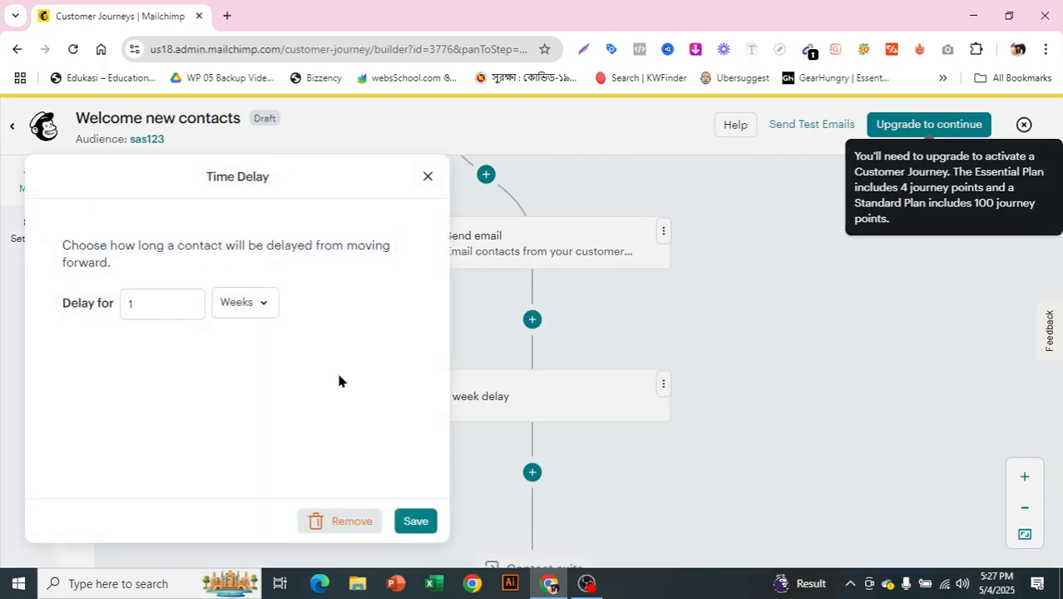
- Set the time delay to 5 days and save it
click(140, 306)
key(BackSpace)
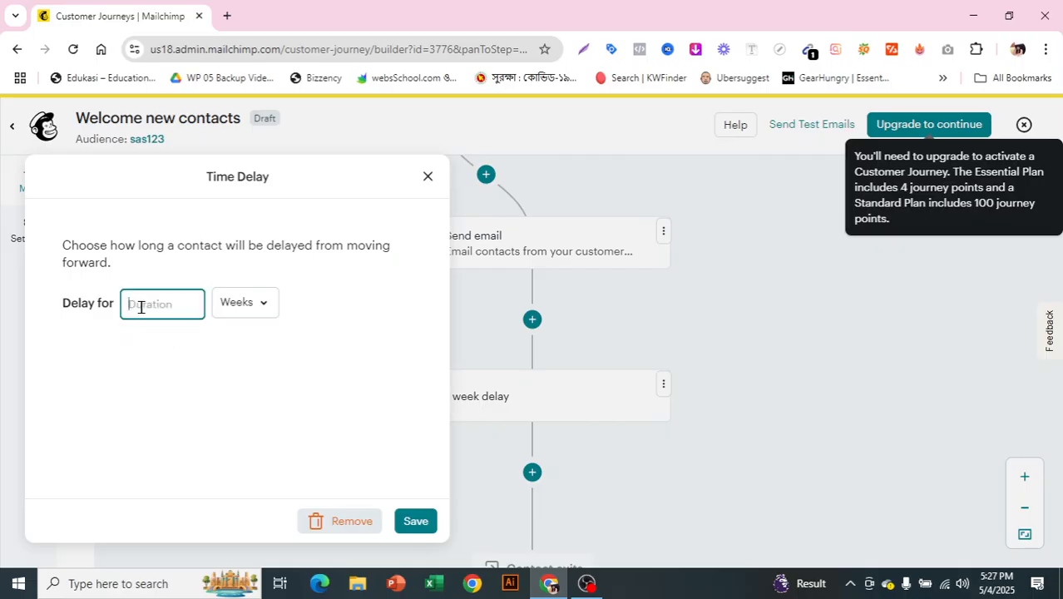
text(5)
click(262, 303)
click(258, 352)
click(415, 522)
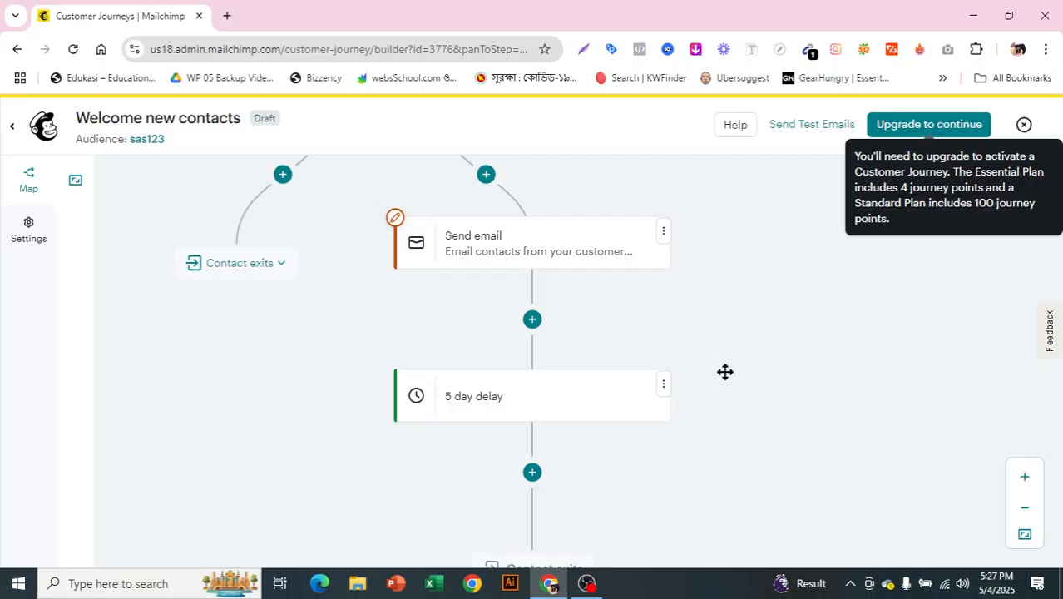
- Review the whole journey from the sign-up starting point through the If/Else branches to the delay after the No branch's email
scroll(539, 398, down, 1)
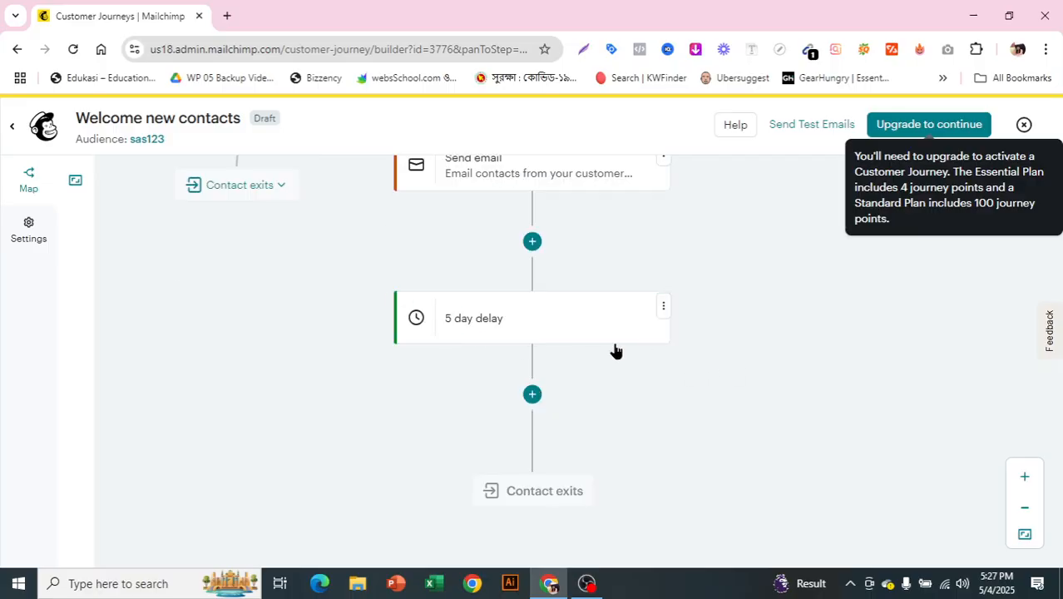
scroll(509, 304, up, 3)
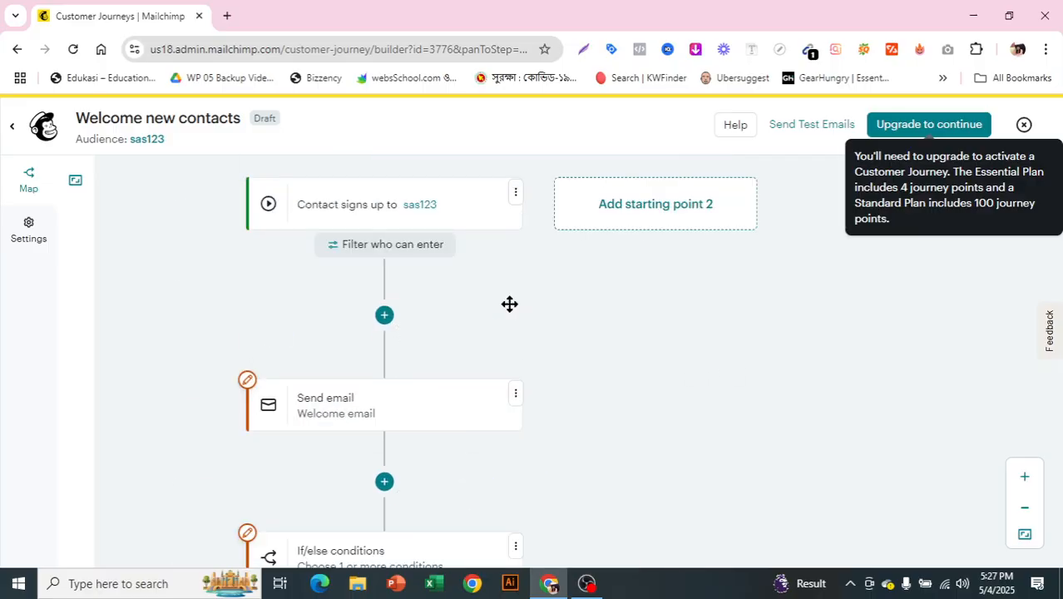
scroll(509, 303, up, 2)
scroll(507, 304, down, 1)
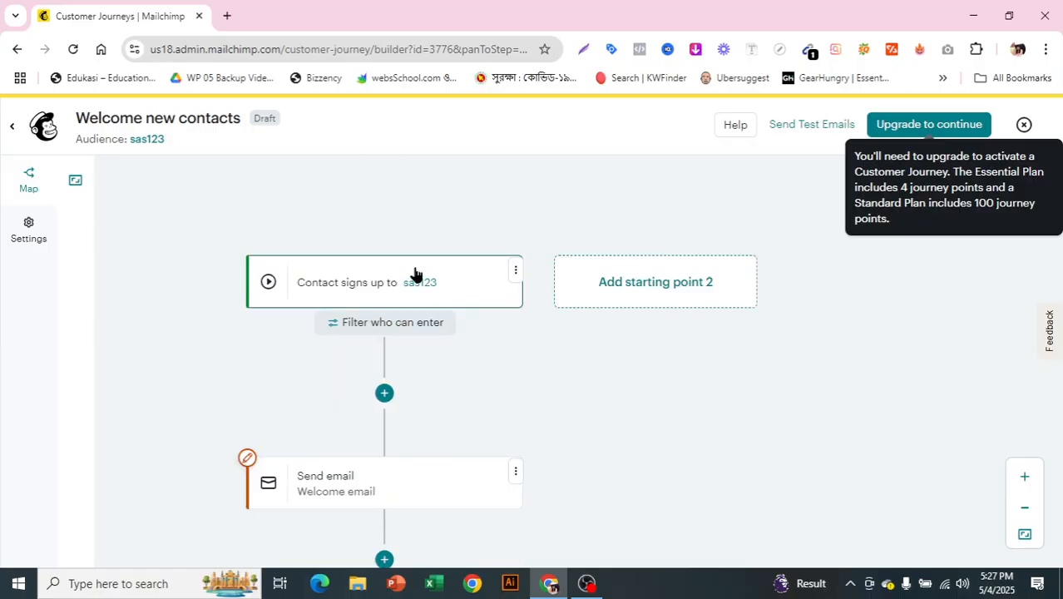
scroll(368, 341, down, 2)
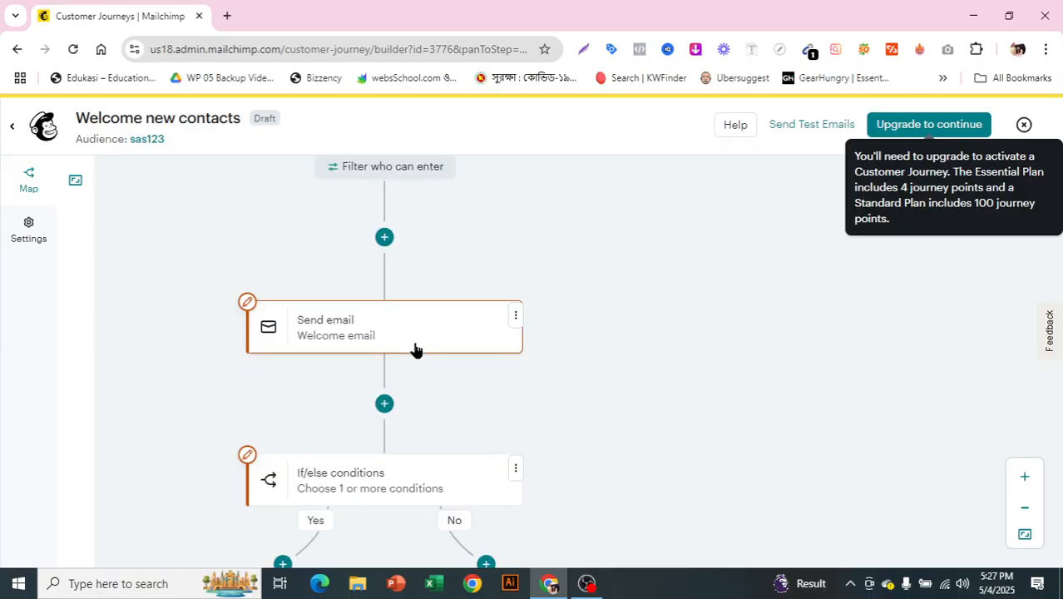
scroll(387, 278, down, 1)
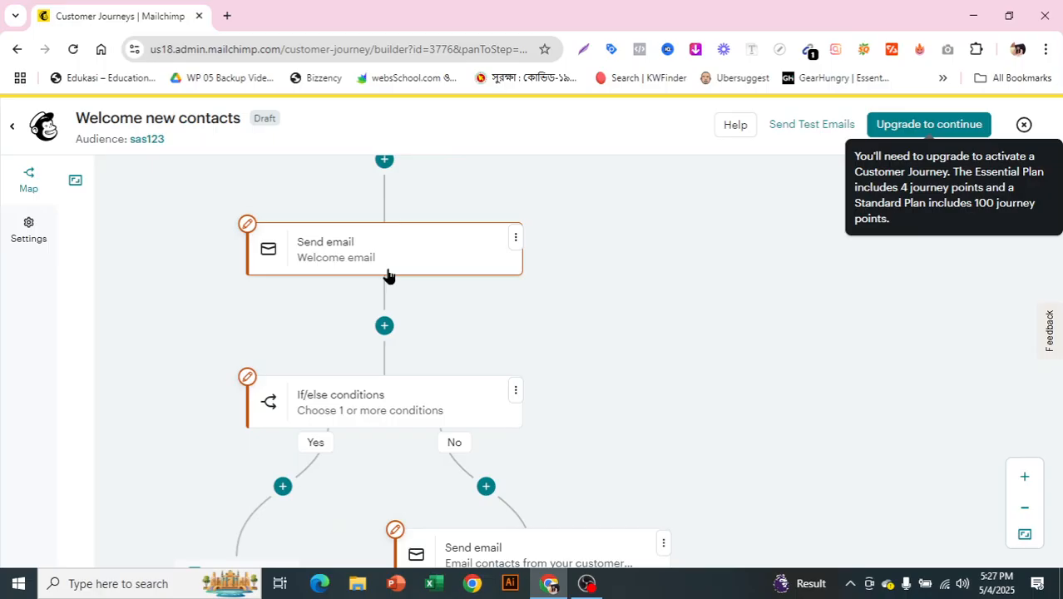
scroll(388, 278, down, 1)
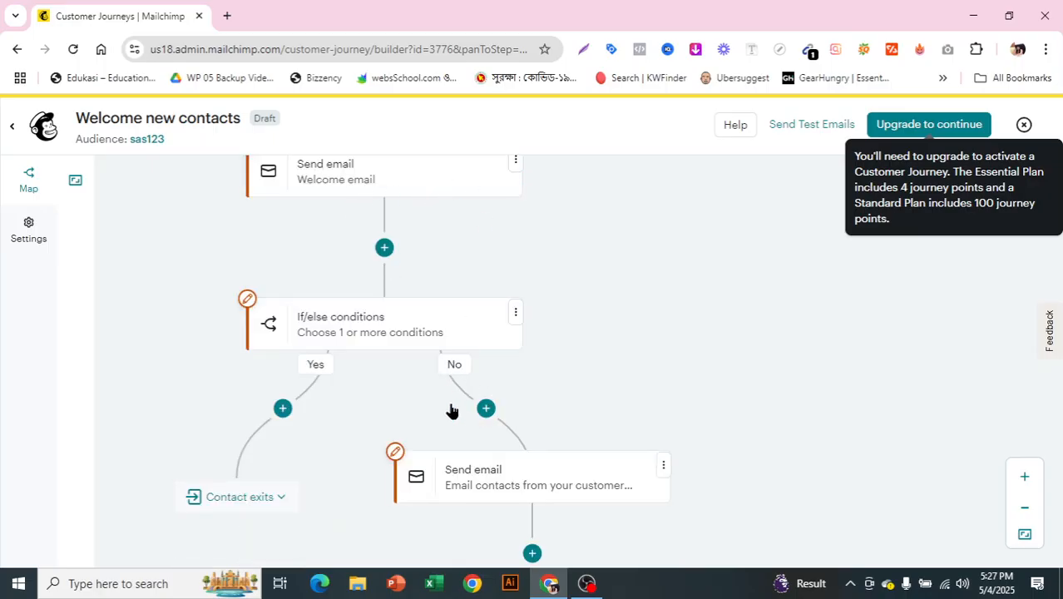
scroll(463, 373, down, 1)
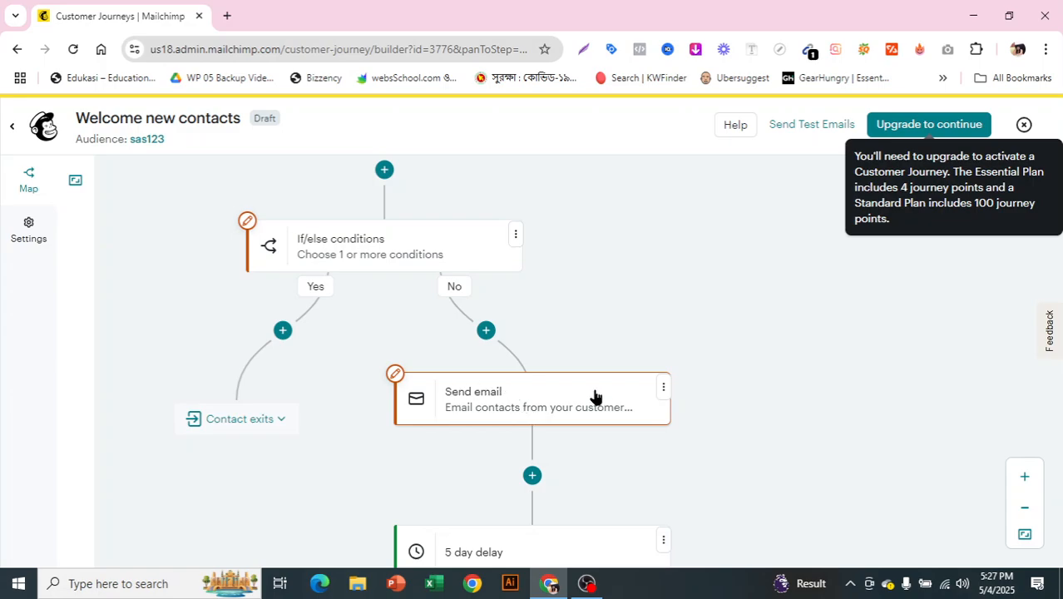
scroll(594, 396, down, 1)
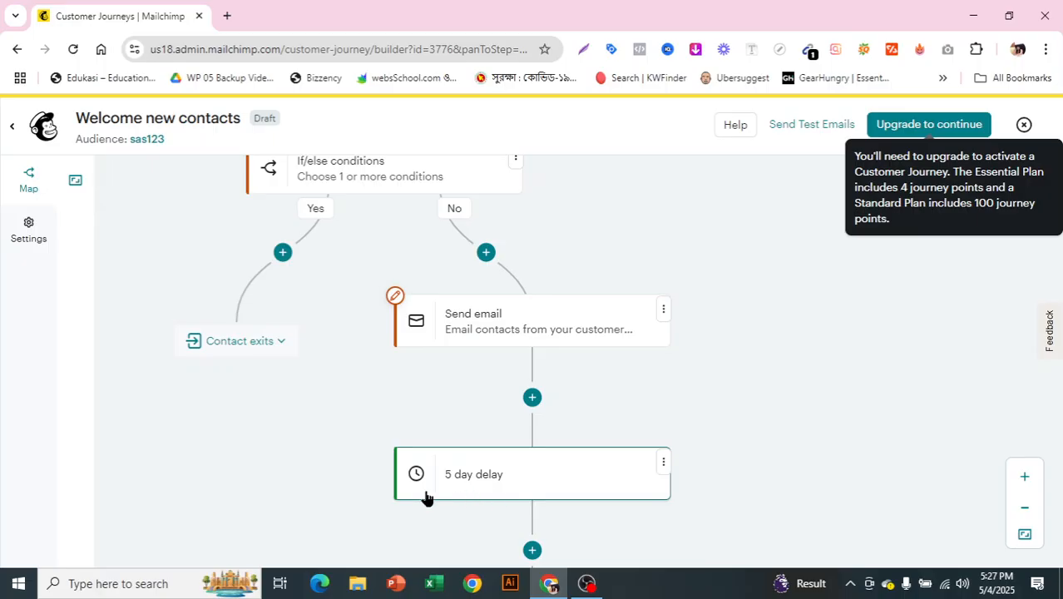
scroll(631, 411, down, 2)
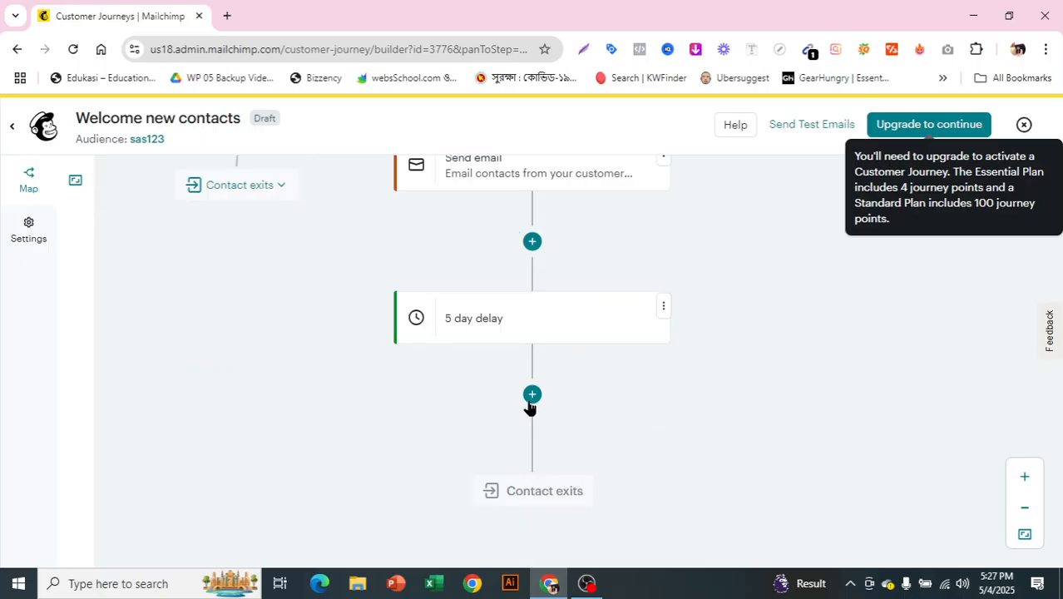
mouse_move(531, 404)
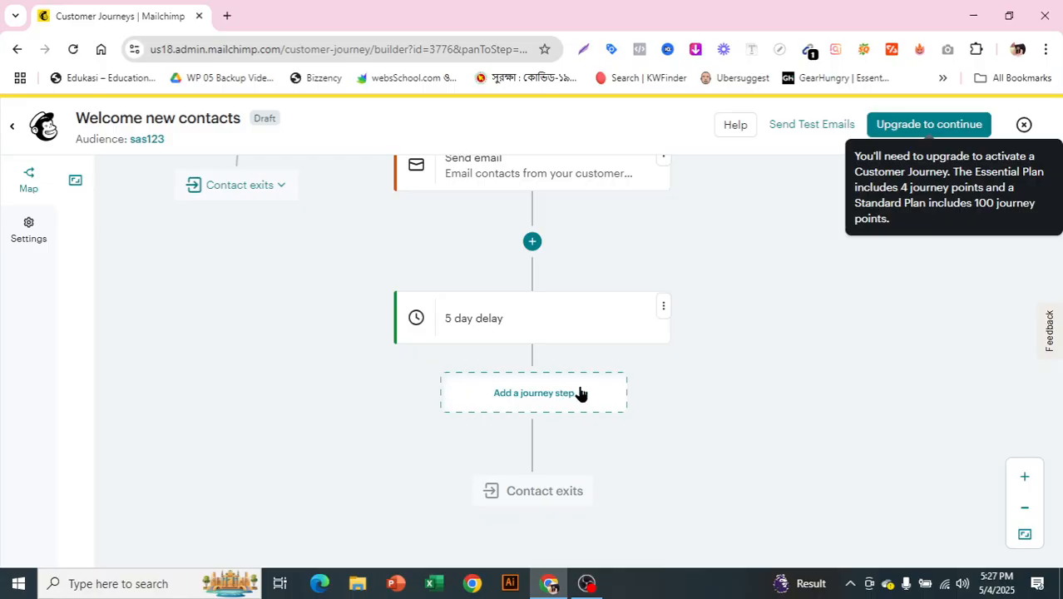